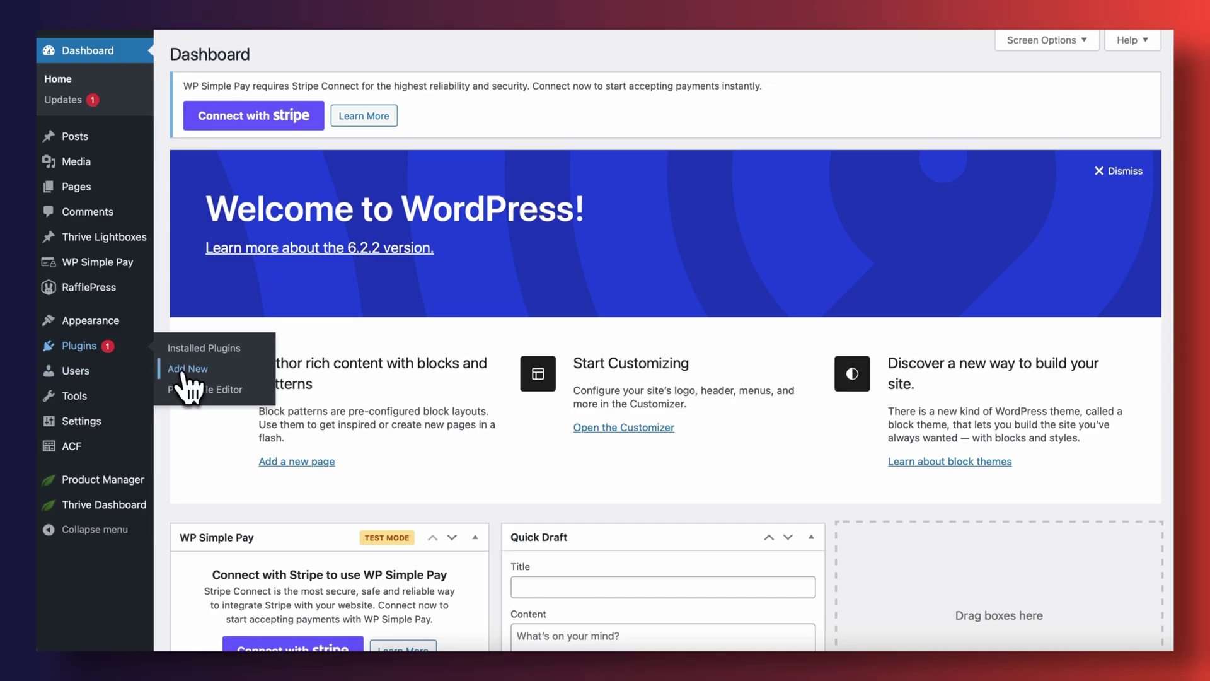
- Upload the thrive-product-manager-1.13.zip archive through the Upload Plugin page
{"action": "left_click", "coordinate": [184, 373]}
{"action": "left_click", "coordinate": [335, 58]}
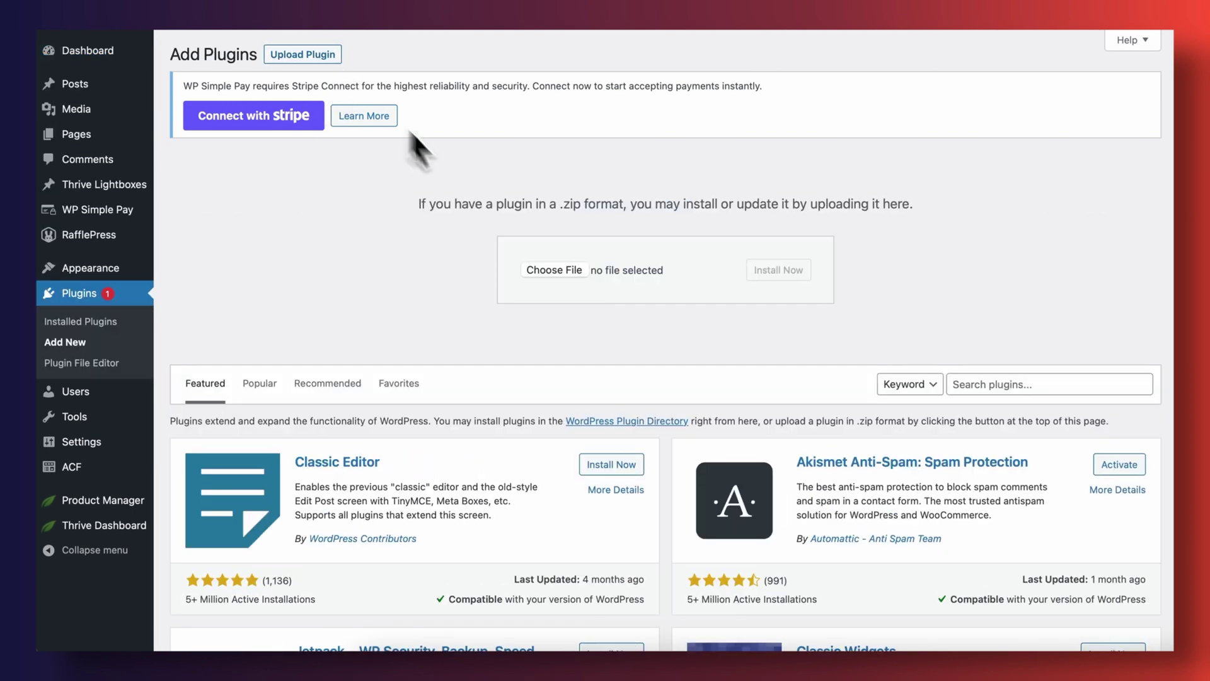
{"action": "left_click", "coordinate": [550, 270]}
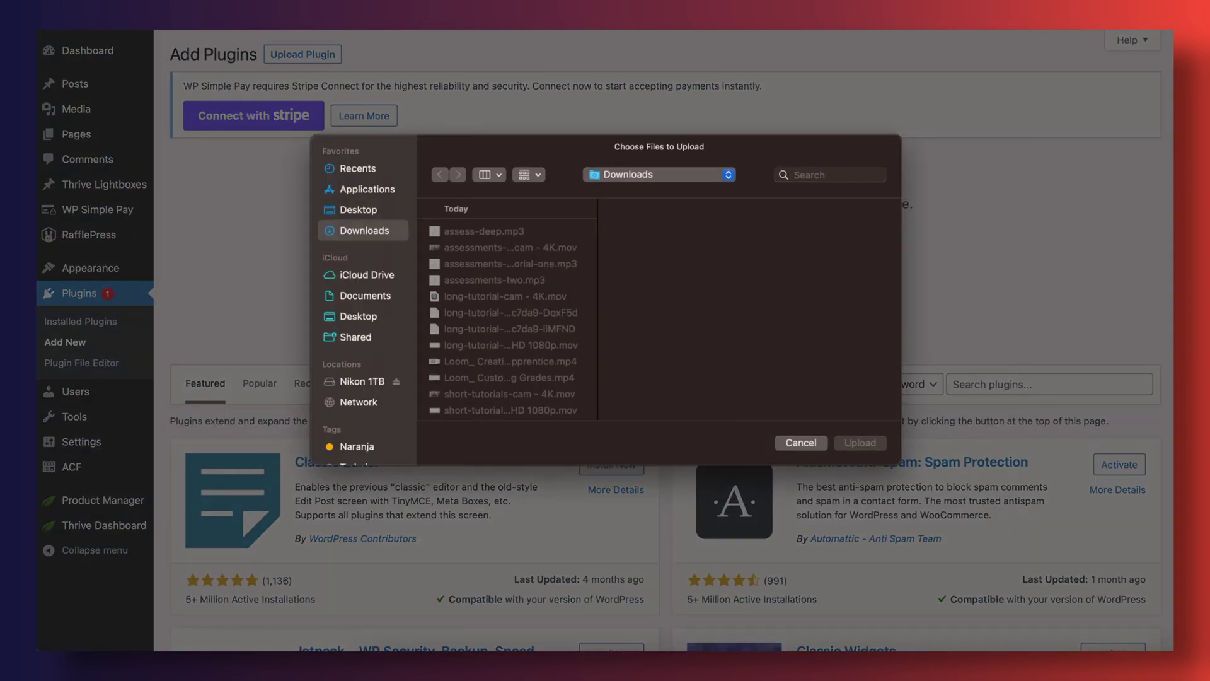
{"action": "left_click_drag", "start_coordinate": [547, 320], "coordinate": [549, 322]}
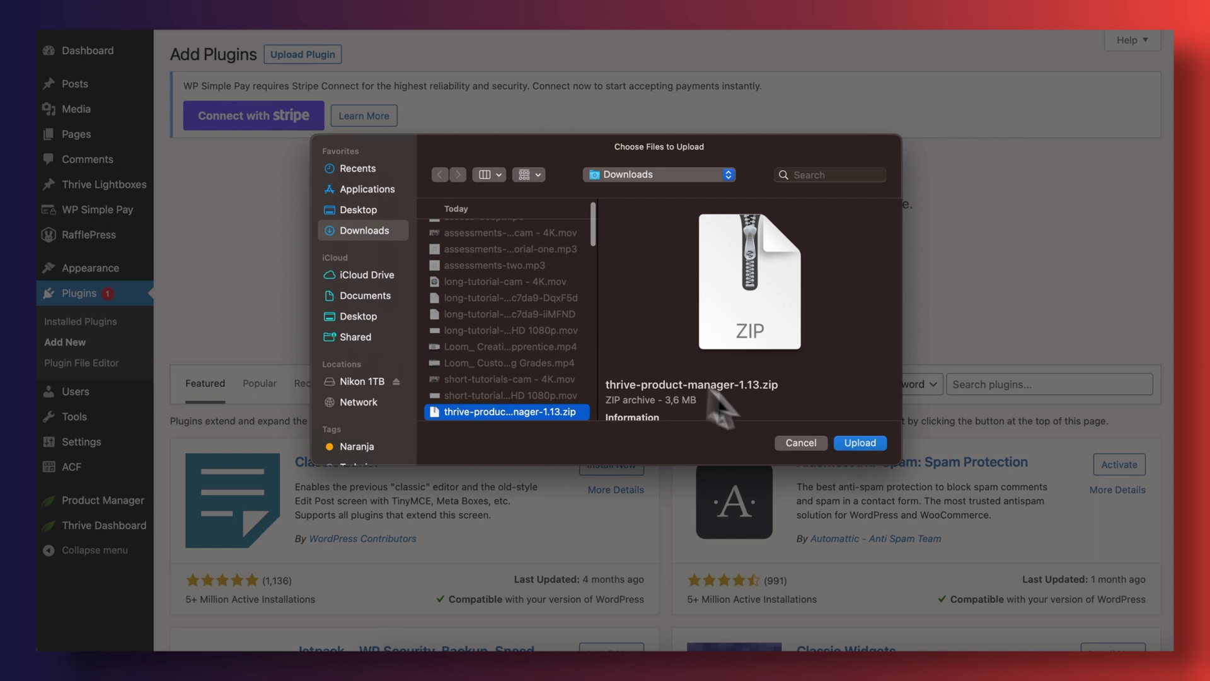
{"action": "left_click", "coordinate": [859, 443]}
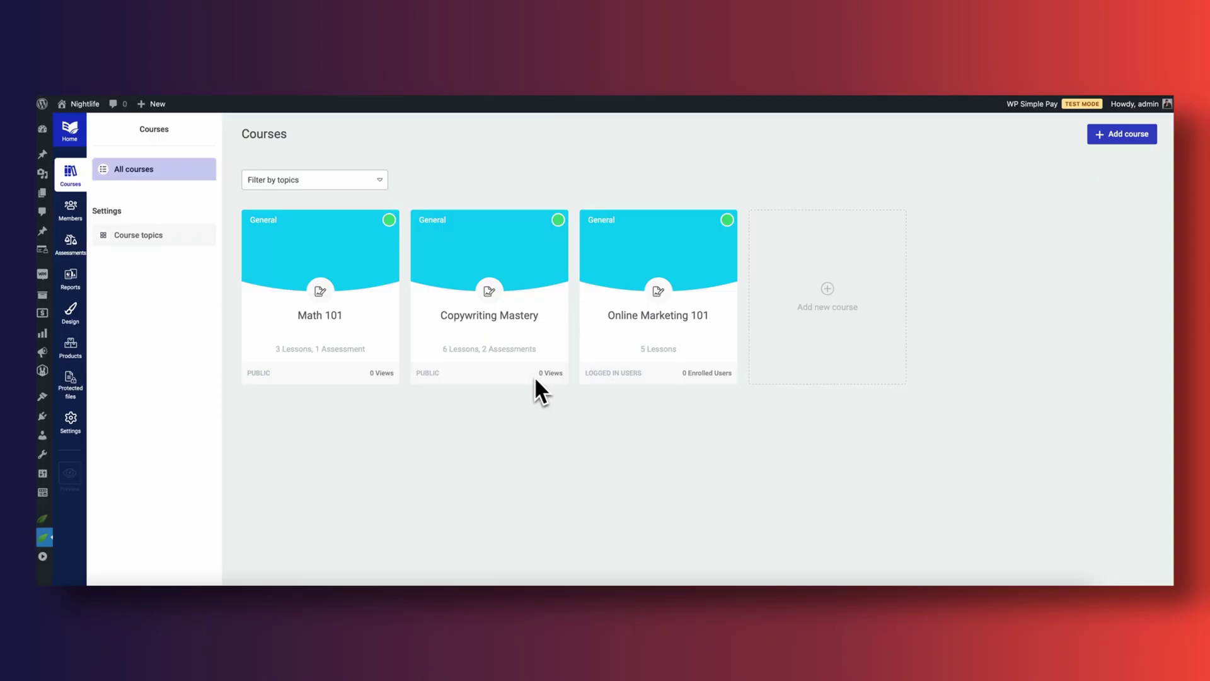
- Create a new product and add the Copywriting Mastery course to it
{"action": "left_click", "coordinate": [88, 354]}
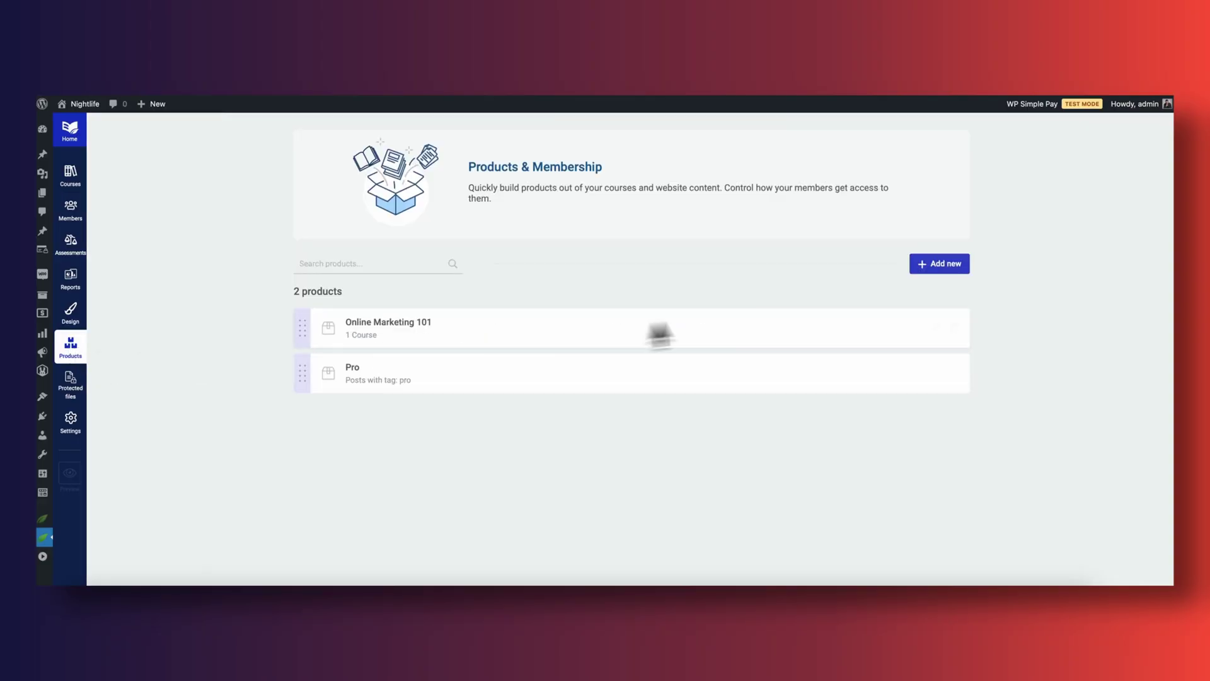
{"action": "left_click", "coordinate": [949, 273]}
{"action": "left_click", "coordinate": [496, 291]}
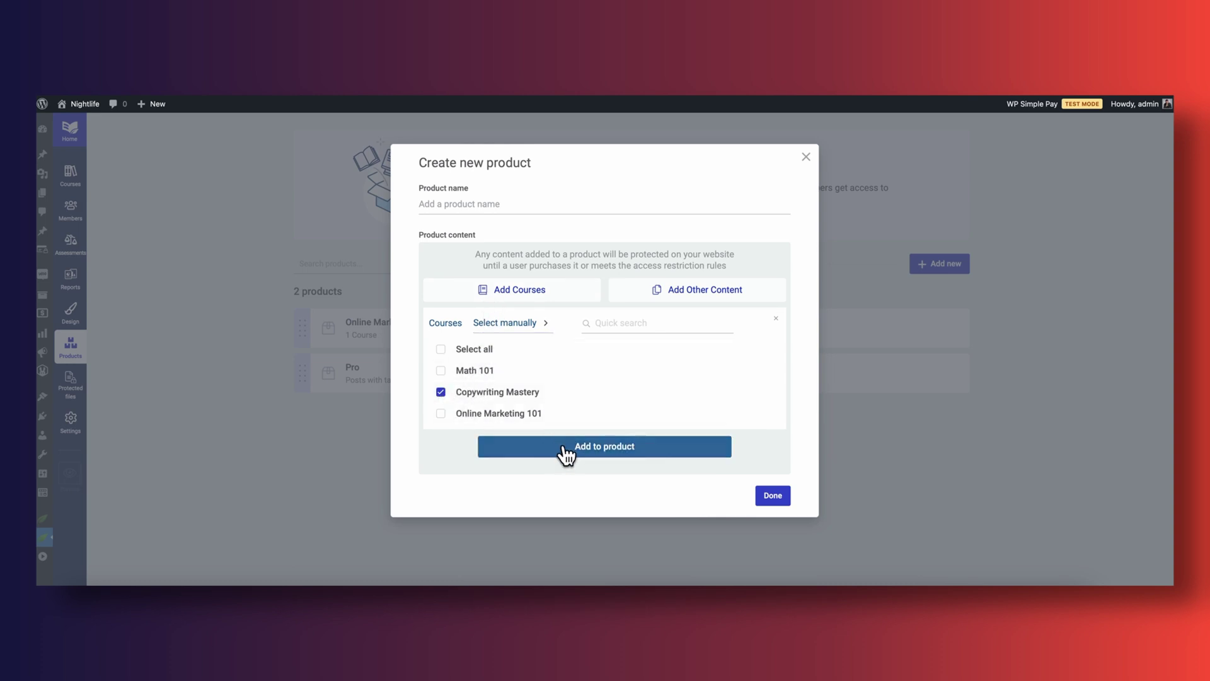
{"action": "left_click", "coordinate": [564, 447]}
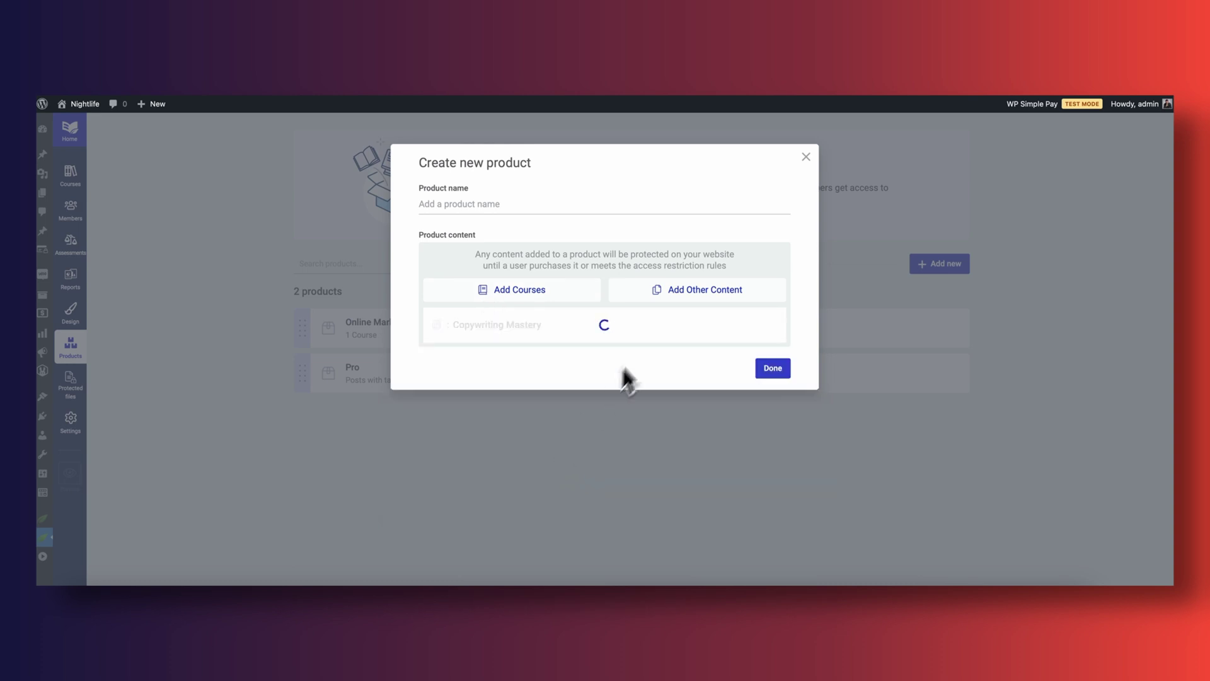
- Add posts from the Business category as extra product content
{"action": "left_click", "coordinate": [695, 294]}
{"action": "left_click", "coordinate": [489, 389]}
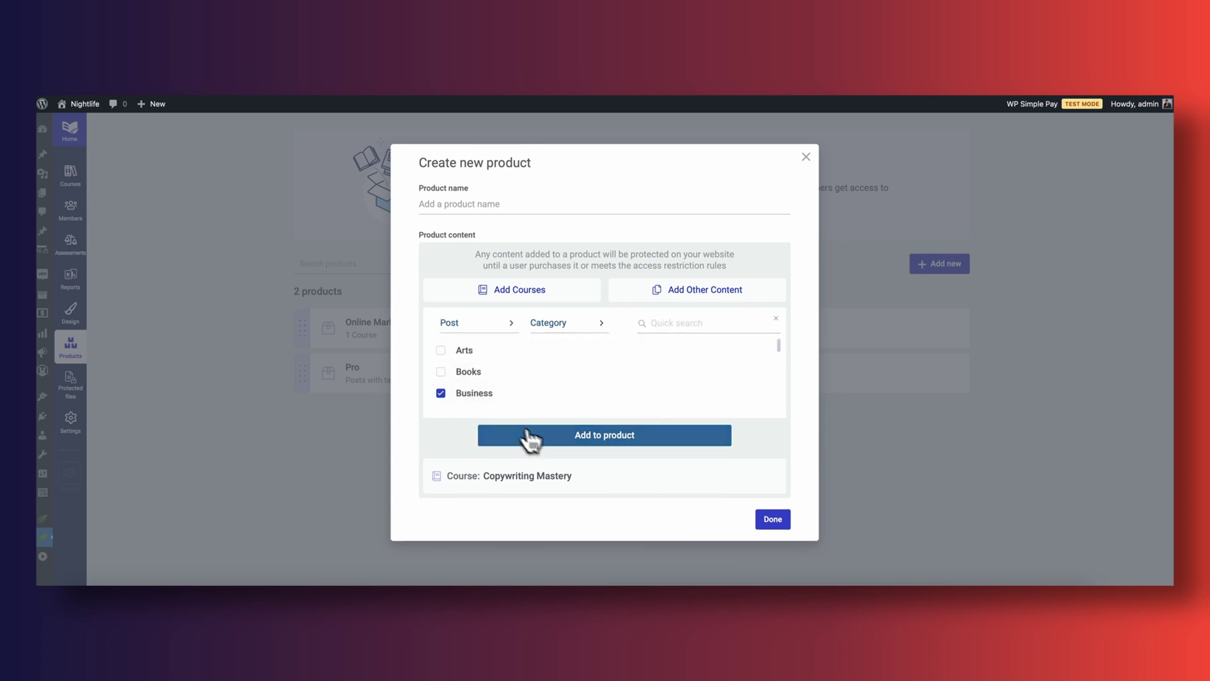
{"action": "left_click", "coordinate": [515, 433]}
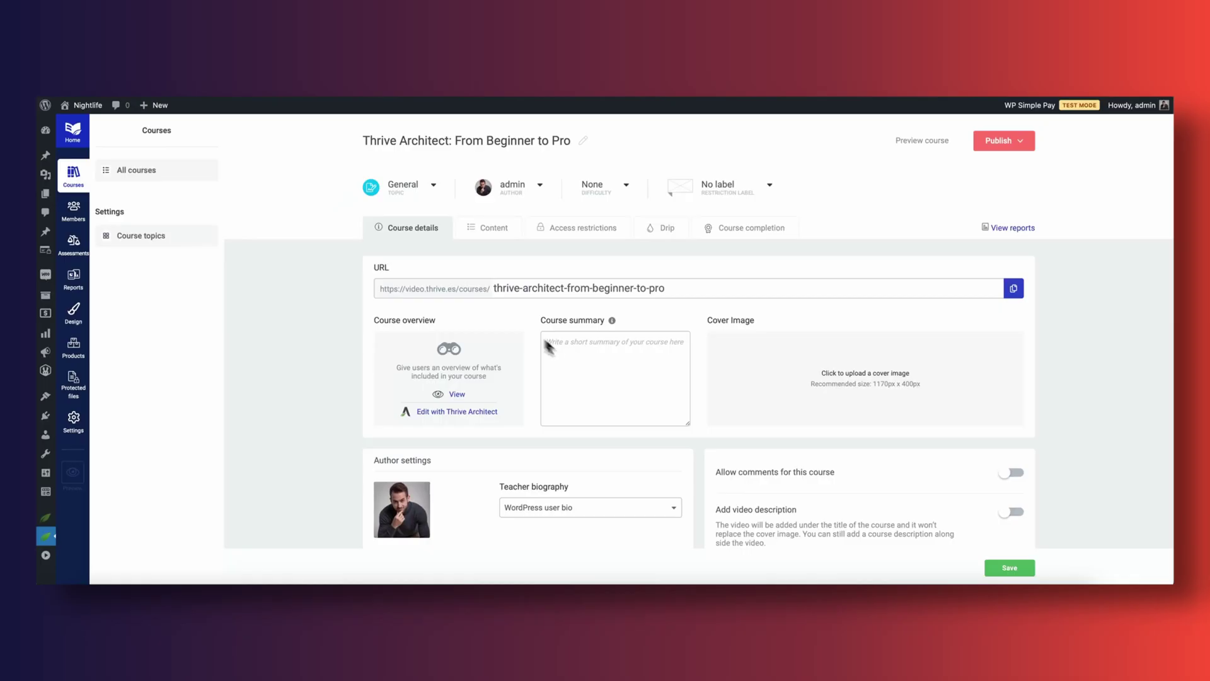
- Show the course's Content tab and expand the Essential Concepts module
{"action": "left_click", "coordinate": [490, 236]}
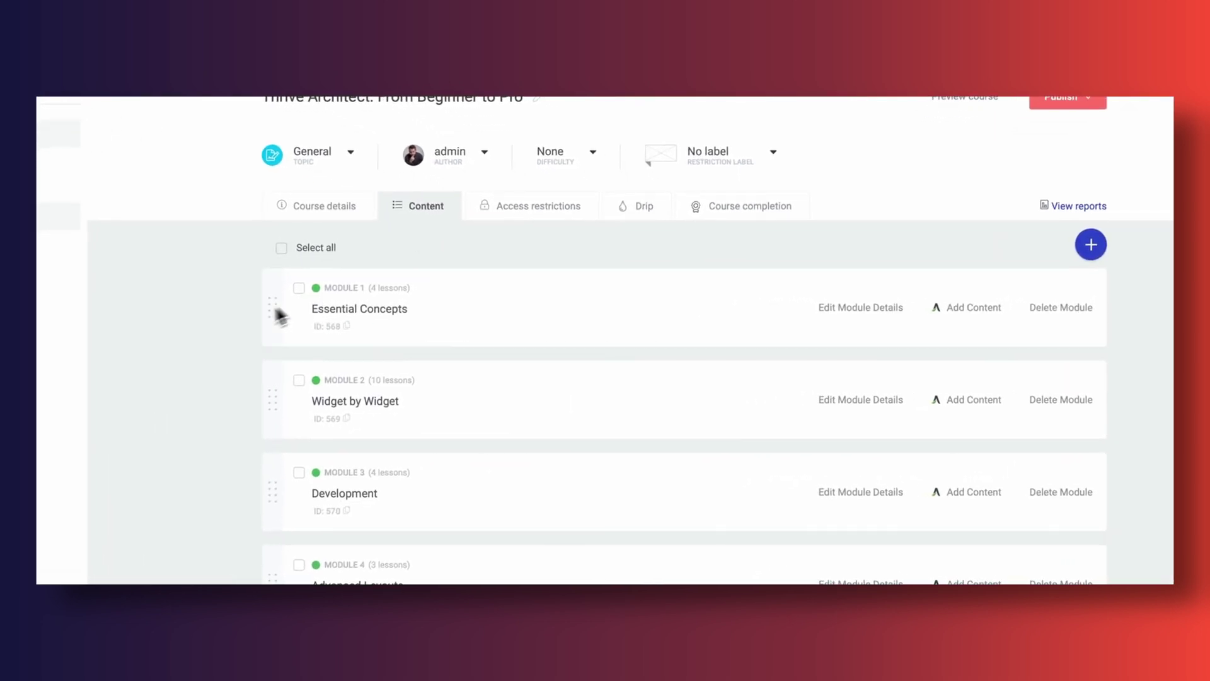
{"action": "scroll", "coordinate": [219, 324], "scroll_direction": "down", "scroll_amount": 2}
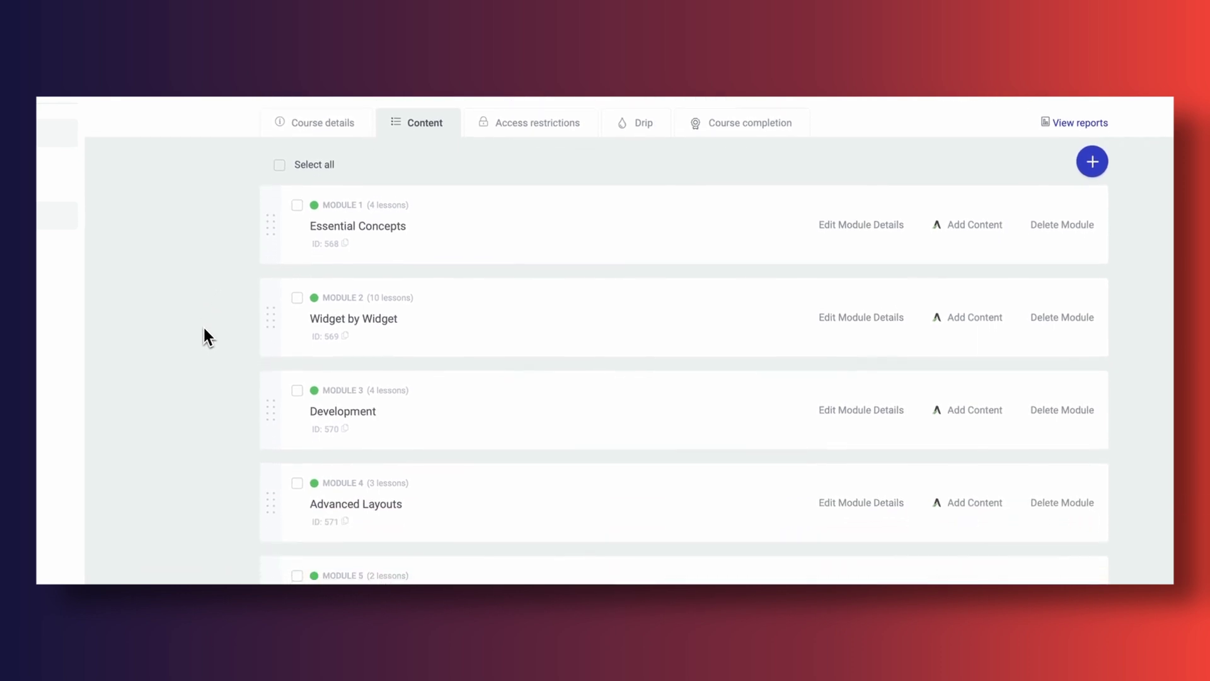
{"action": "scroll", "coordinate": [328, 277], "scroll_direction": "down", "scroll_amount": 1}
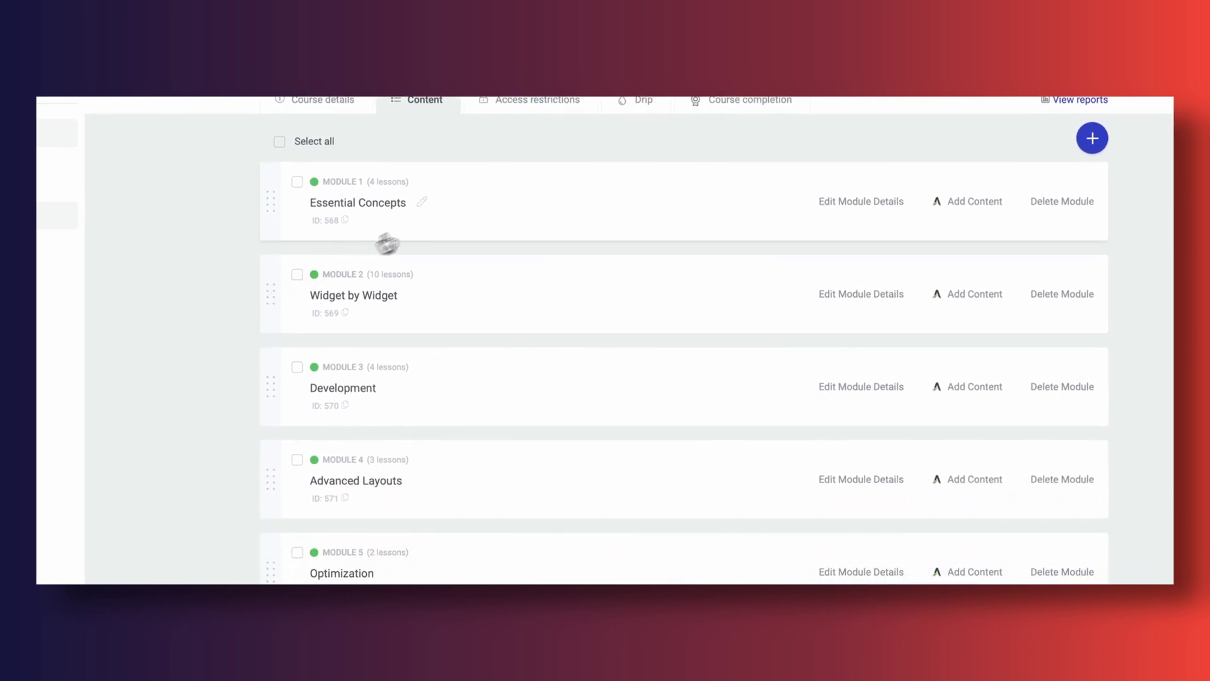
{"action": "left_click", "coordinate": [447, 215]}
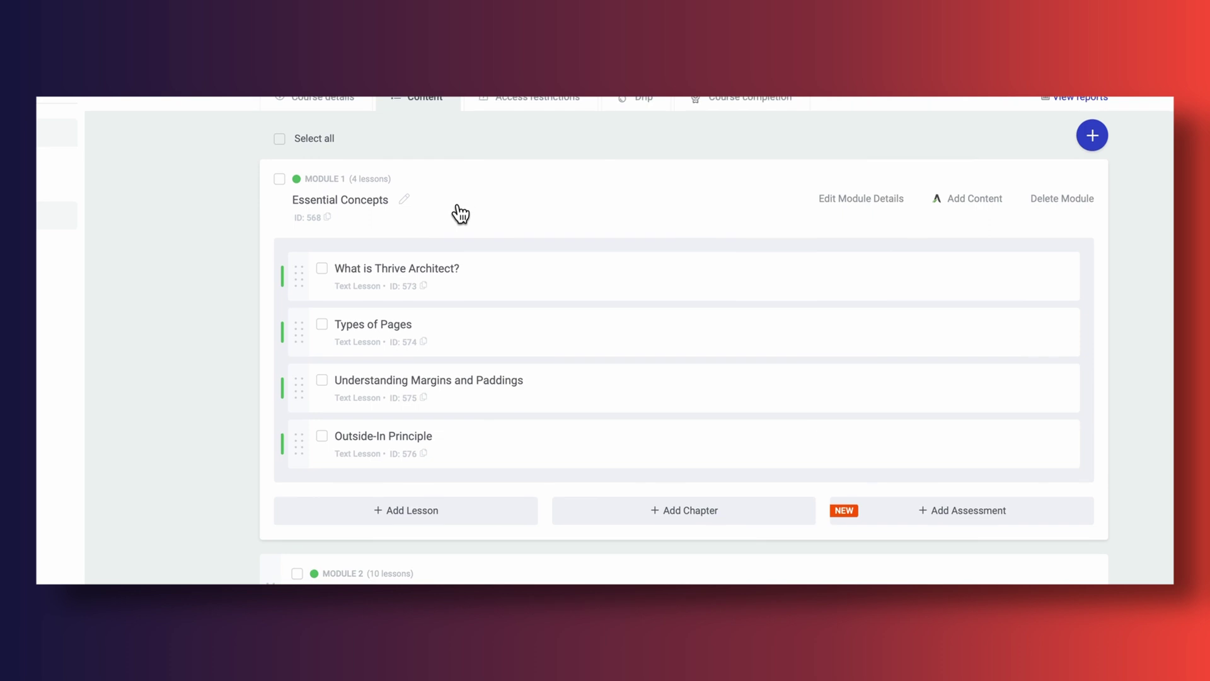
- Expand the Development module to list its lessons
{"action": "scroll", "coordinate": [460, 216], "scroll_direction": "down", "scroll_amount": 1}
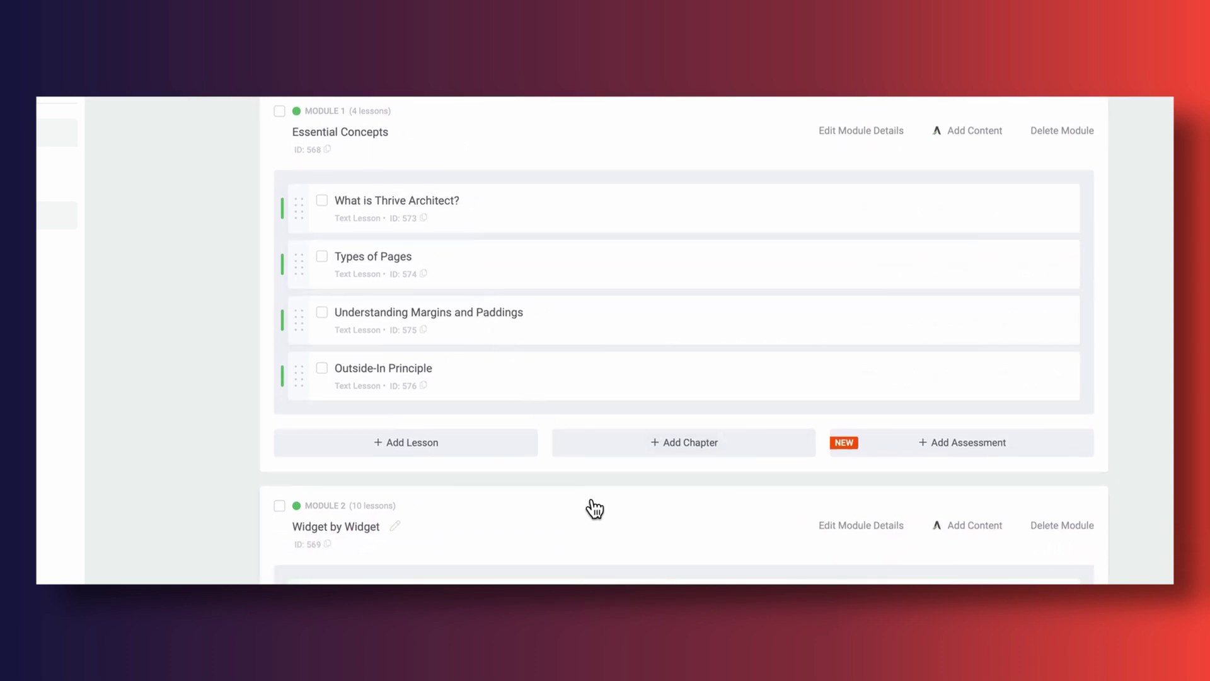
{"action": "scroll", "coordinate": [594, 508], "scroll_direction": "down", "scroll_amount": 5}
{"action": "scroll", "coordinate": [594, 507], "scroll_direction": "down", "scroll_amount": 5}
{"action": "scroll", "coordinate": [594, 508], "scroll_direction": "down", "scroll_amount": 4}
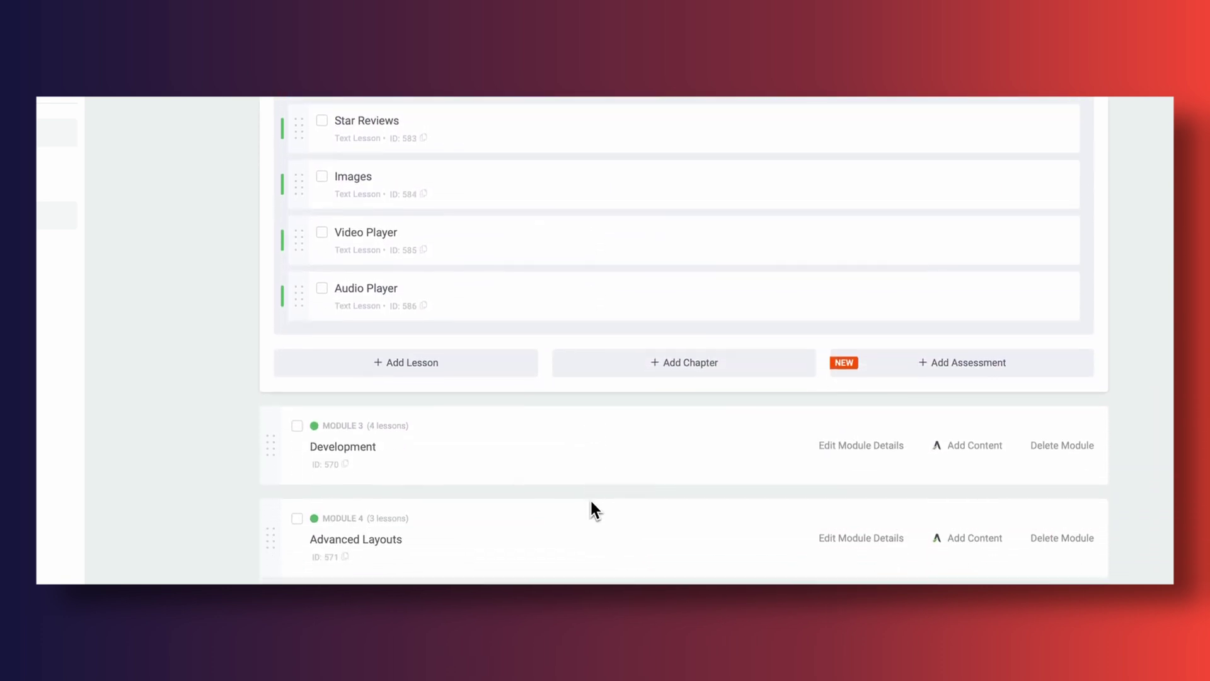
{"action": "left_click", "coordinate": [600, 476]}
{"action": "scroll", "coordinate": [603, 473], "scroll_direction": "down", "scroll_amount": 4}
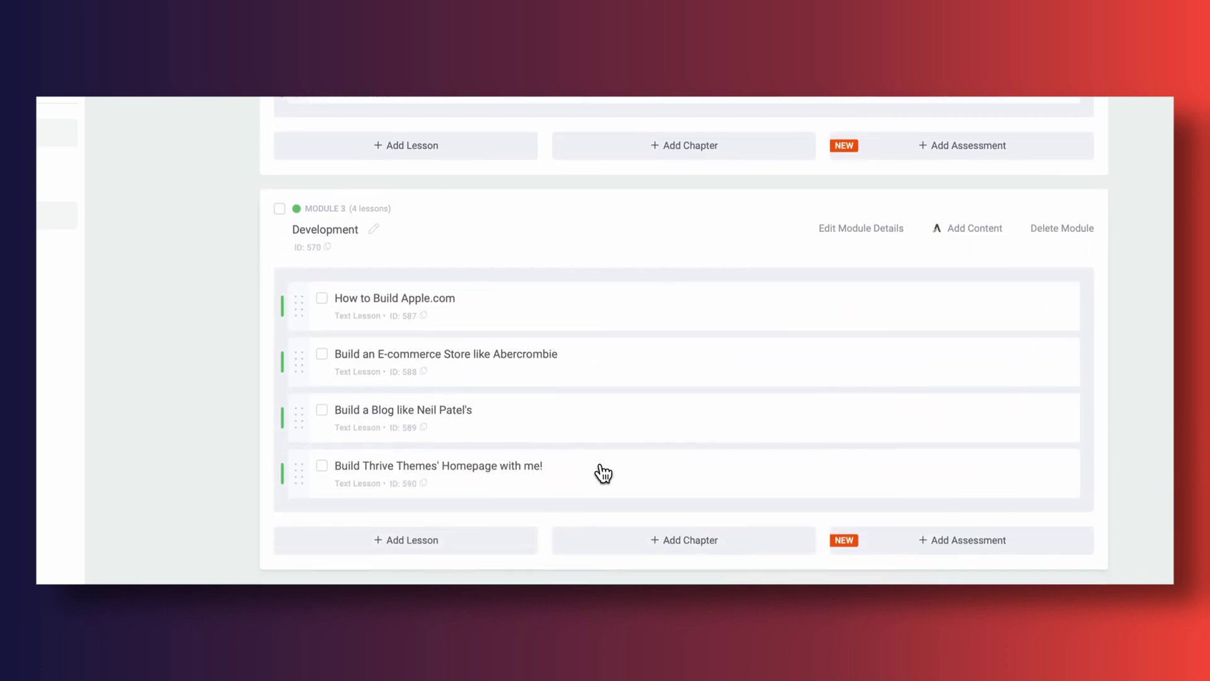
{"action": "scroll", "coordinate": [603, 473], "scroll_direction": "down", "scroll_amount": 4}
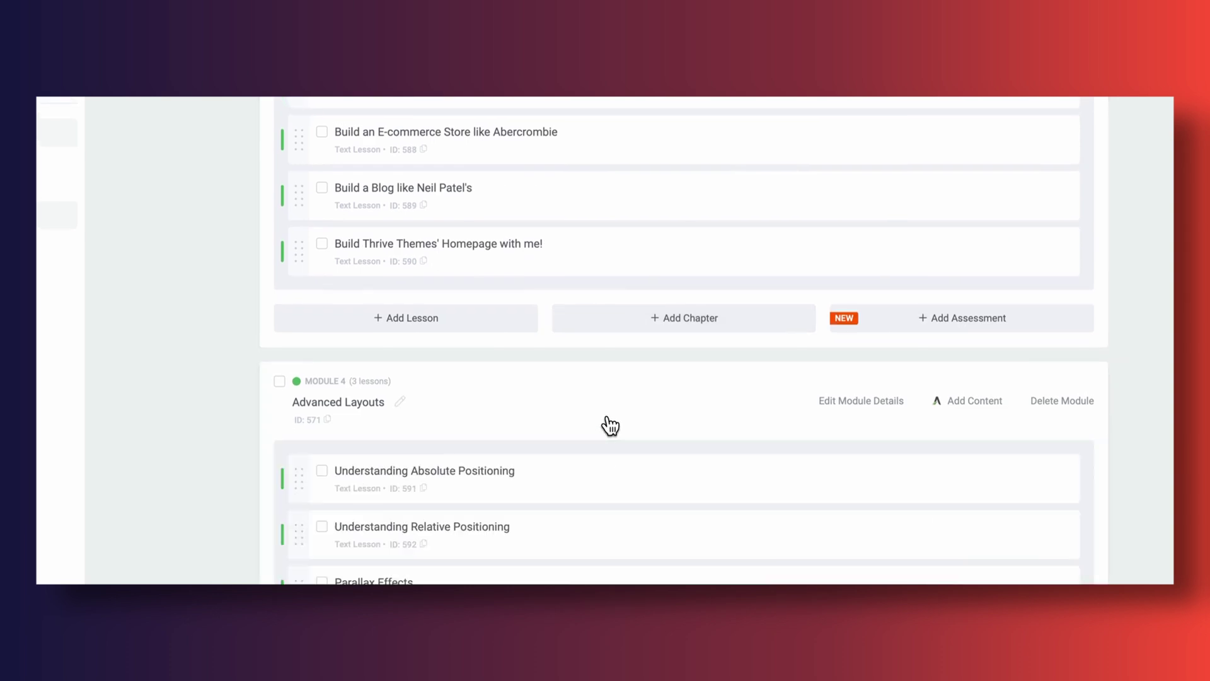
{"action": "scroll", "coordinate": [610, 425], "scroll_direction": "down", "scroll_amount": 4}
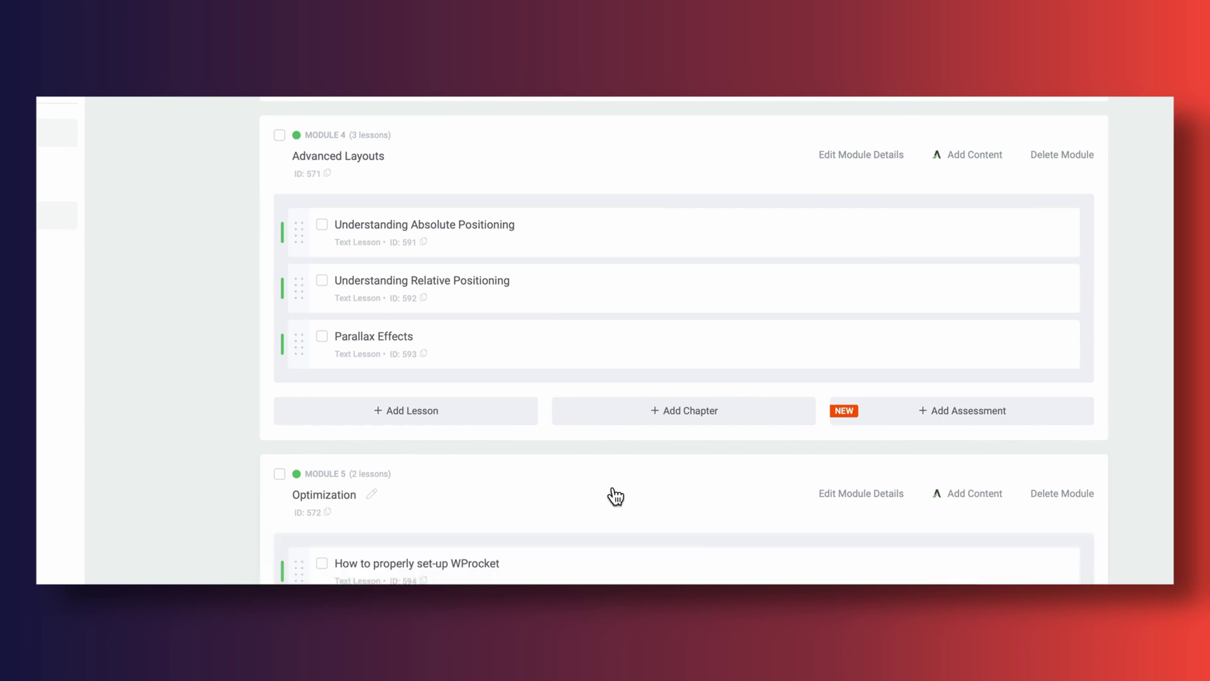
{"action": "scroll", "coordinate": [616, 499], "scroll_direction": "down", "scroll_amount": 3}
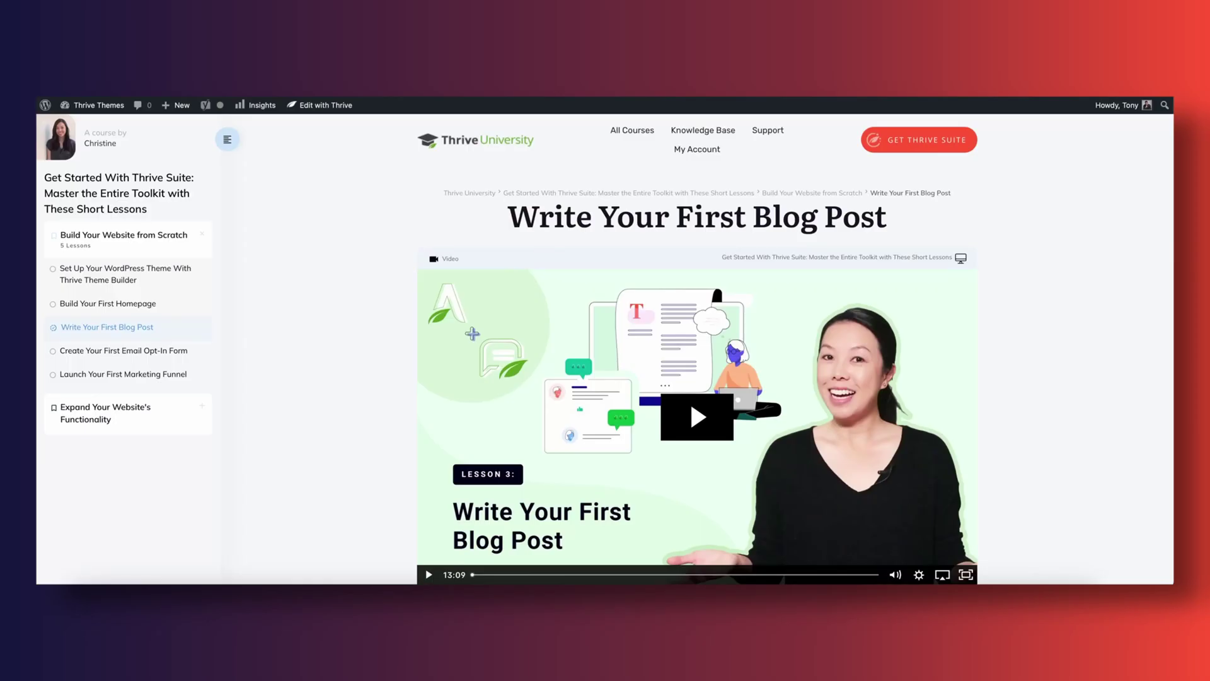
- Scroll down the Write Your First Blog Post lesson page
{"action": "scroll", "coordinate": [697, 378], "scroll_direction": "down", "scroll_amount": 2}
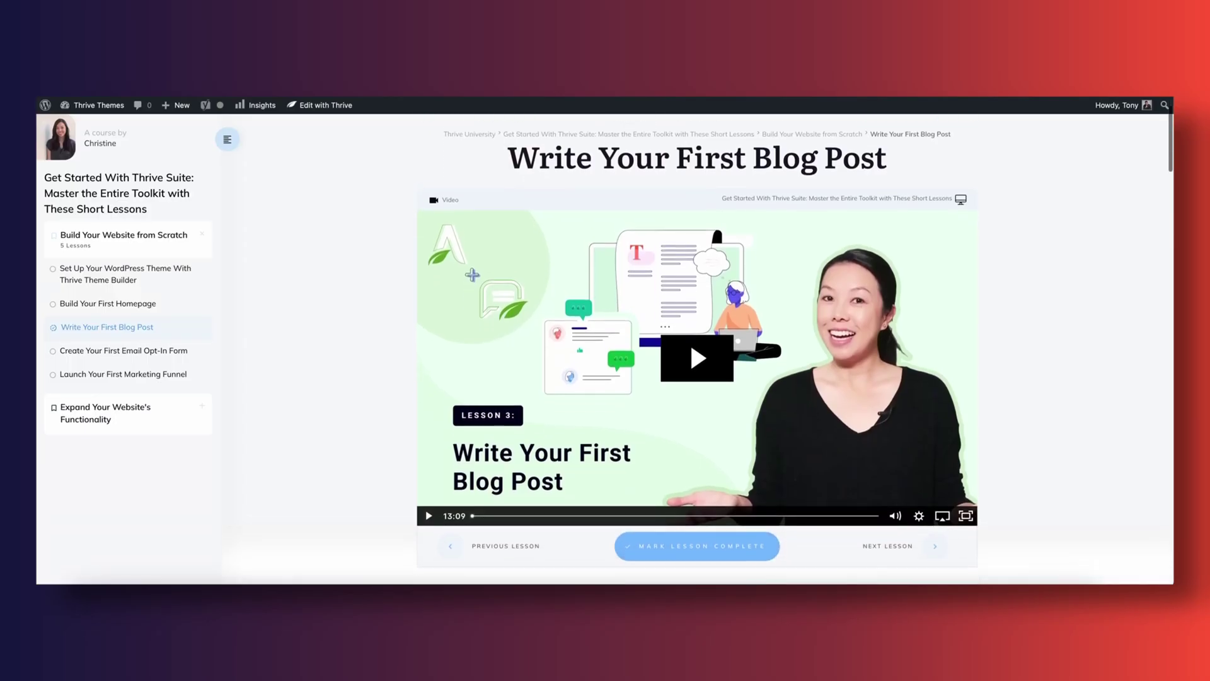
- Play the Write Your First Blog Post lesson video and scroll through the lesson
{"action": "key", "text": "space"}
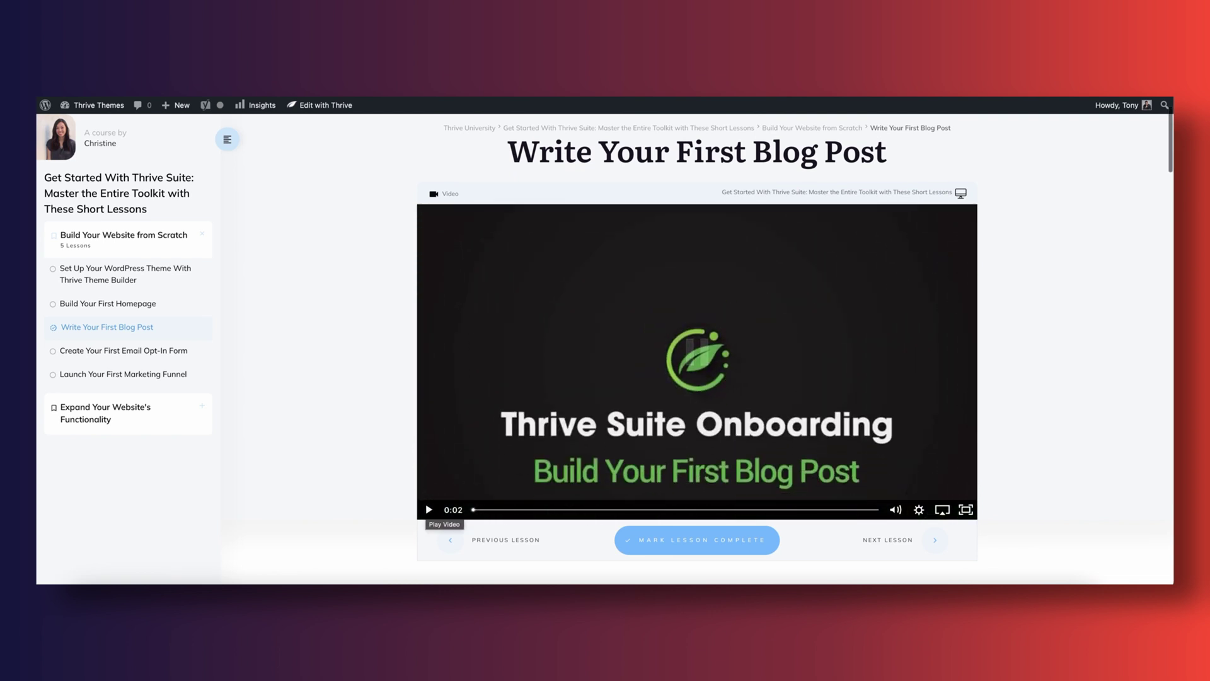
{"action": "scroll", "coordinate": [441, 514], "scroll_direction": "down", "scroll_amount": 7}
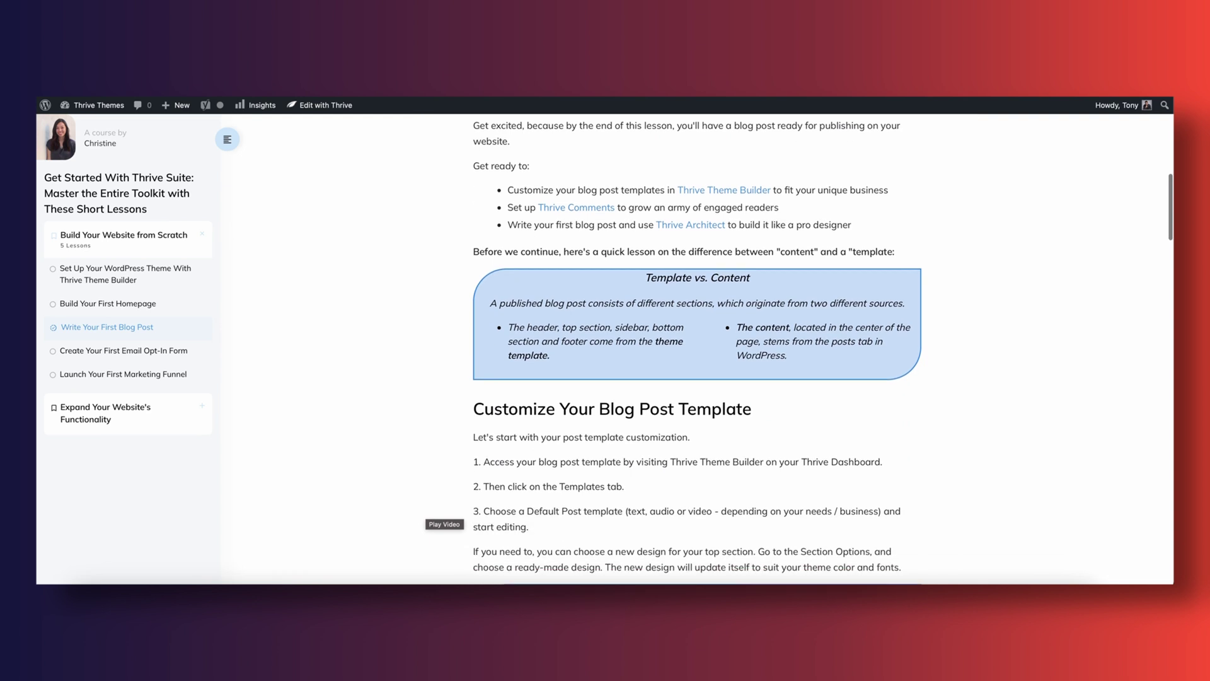
{"action": "scroll", "coordinate": [441, 514], "scroll_direction": "down", "scroll_amount": 10}
{"action": "scroll", "coordinate": [698, 347], "scroll_direction": "down", "scroll_amount": 10}
{"action": "scroll", "coordinate": [698, 347], "scroll_direction": "down", "scroll_amount": 5}
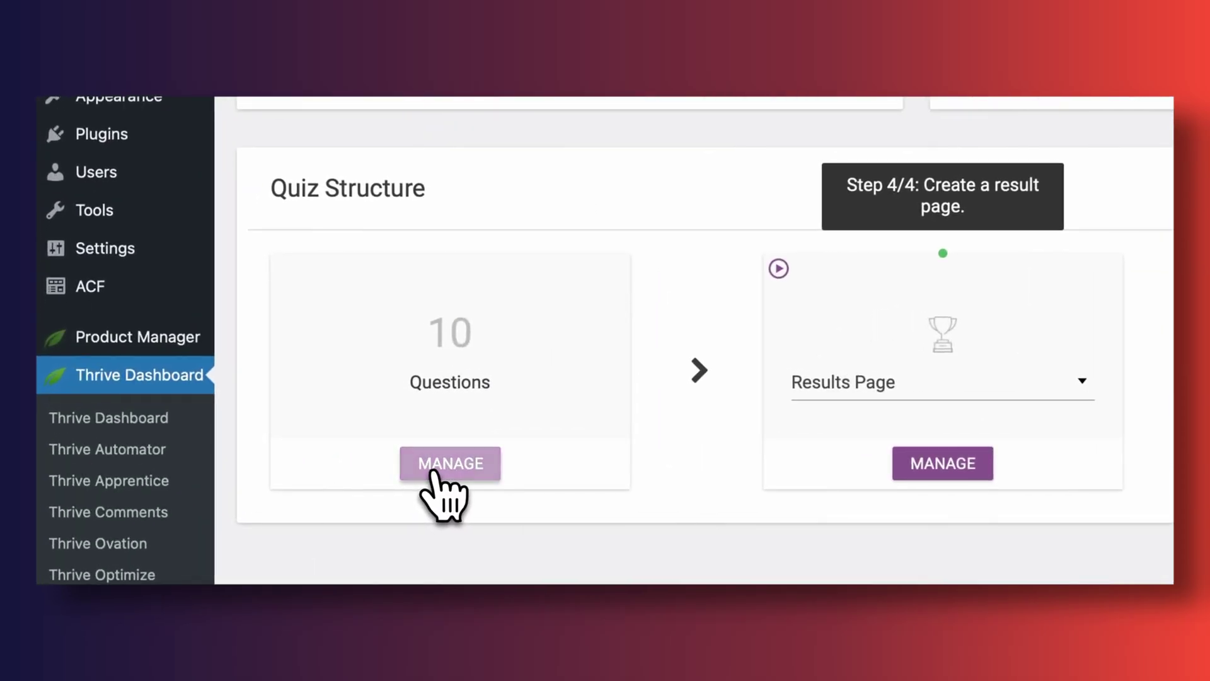
- Open the quiz's question flow and edit the X-and-Y-axis movement question
{"action": "left_click", "coordinate": [435, 471]}
{"action": "scroll", "coordinate": [829, 358], "scroll_direction": "down", "scroll_amount": 15}
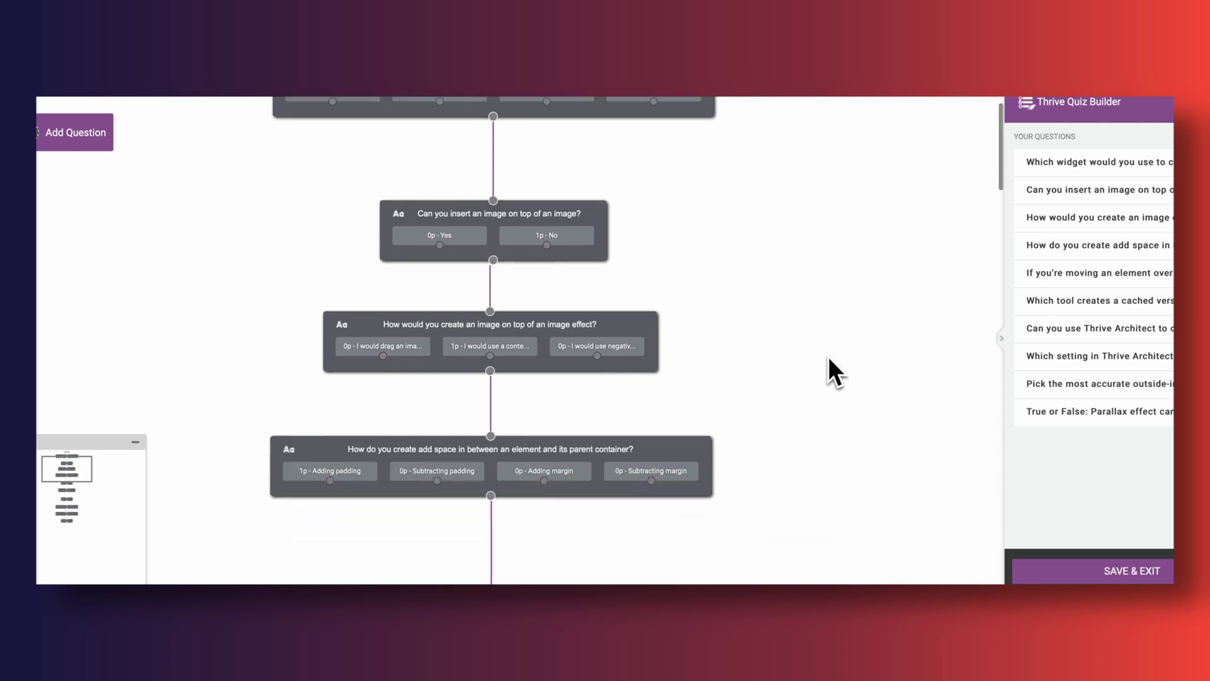
{"action": "scroll", "coordinate": [828, 357], "scroll_direction": "down", "scroll_amount": 8}
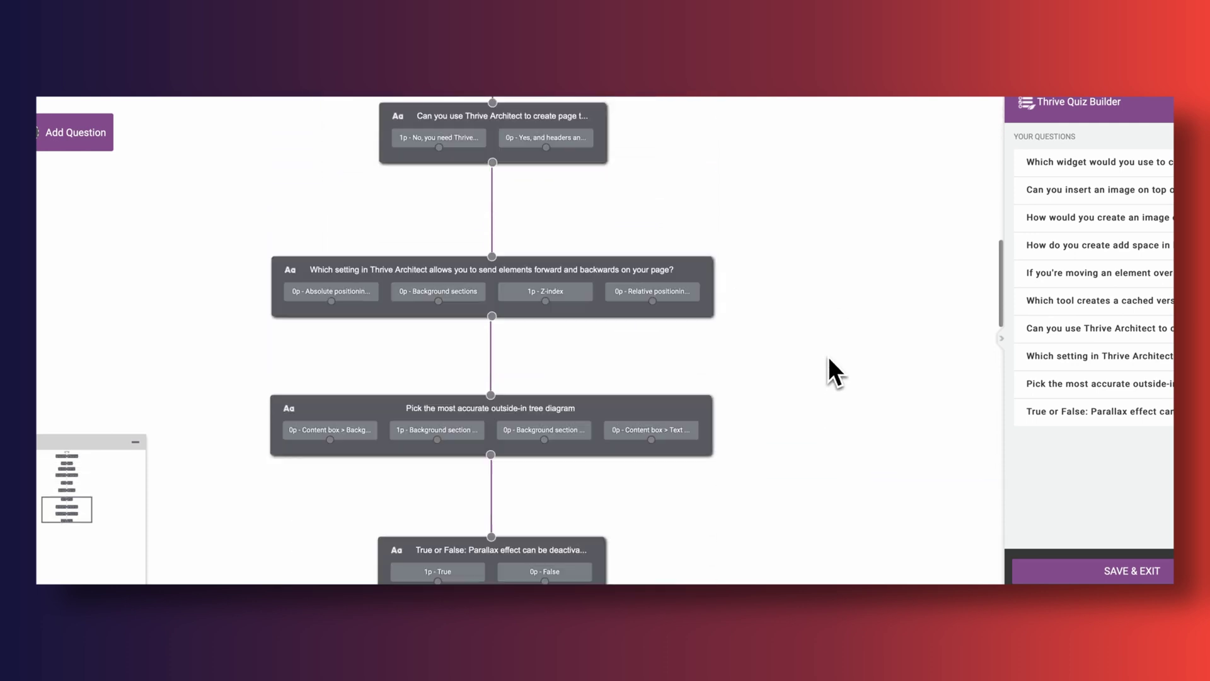
{"action": "scroll", "coordinate": [828, 356], "scroll_direction": "up", "scroll_amount": 11}
{"action": "scroll", "coordinate": [828, 357], "scroll_direction": "up", "scroll_amount": 9}
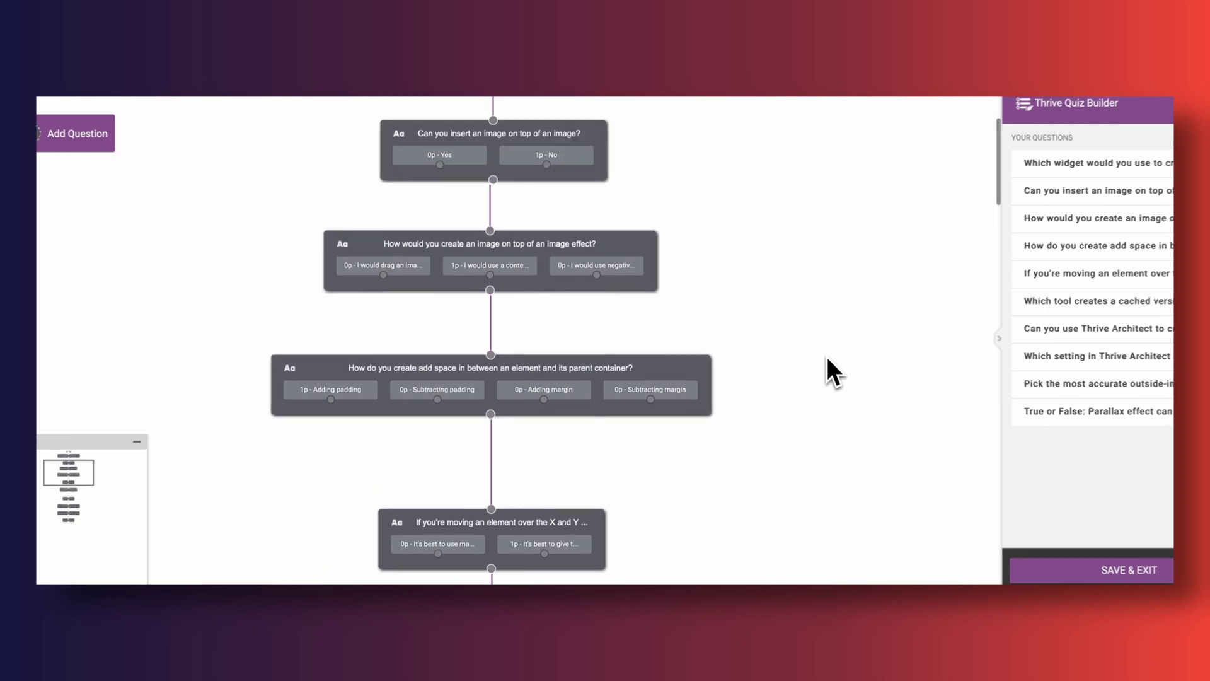
{"action": "left_click", "coordinate": [594, 522]}
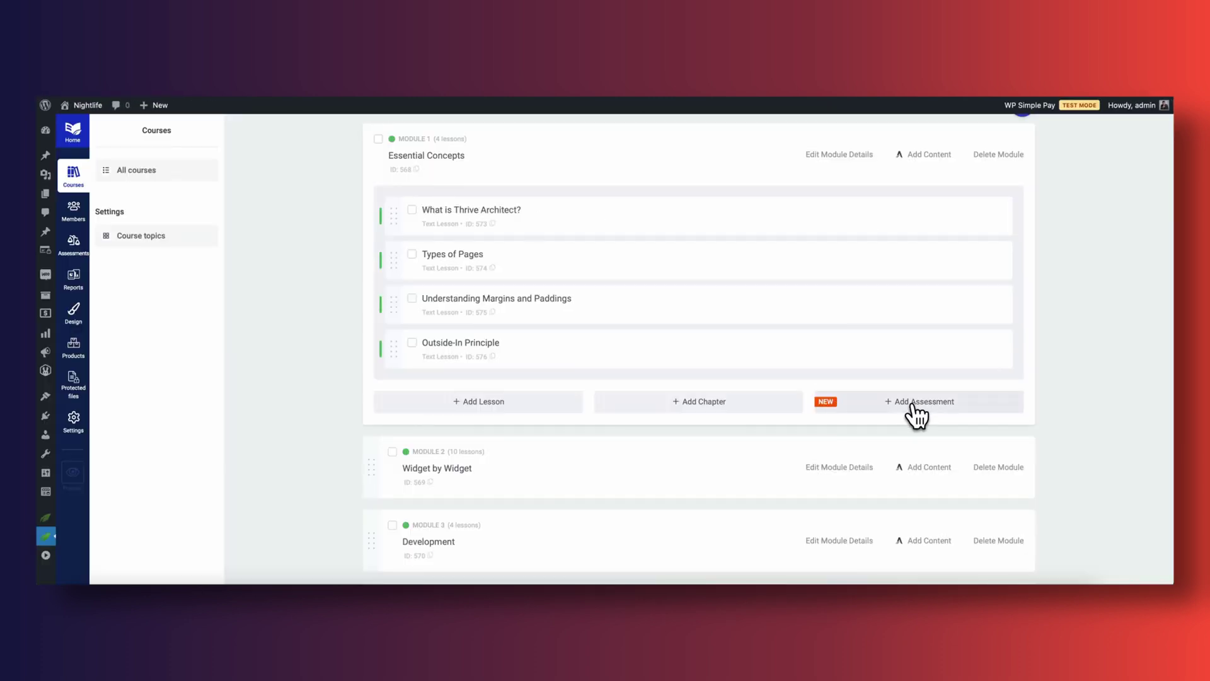
- Add the Module 1 Test Quiz Builder assessment using Thrive Architect Essentials, marked automatically
{"action": "left_click", "coordinate": [913, 407]}
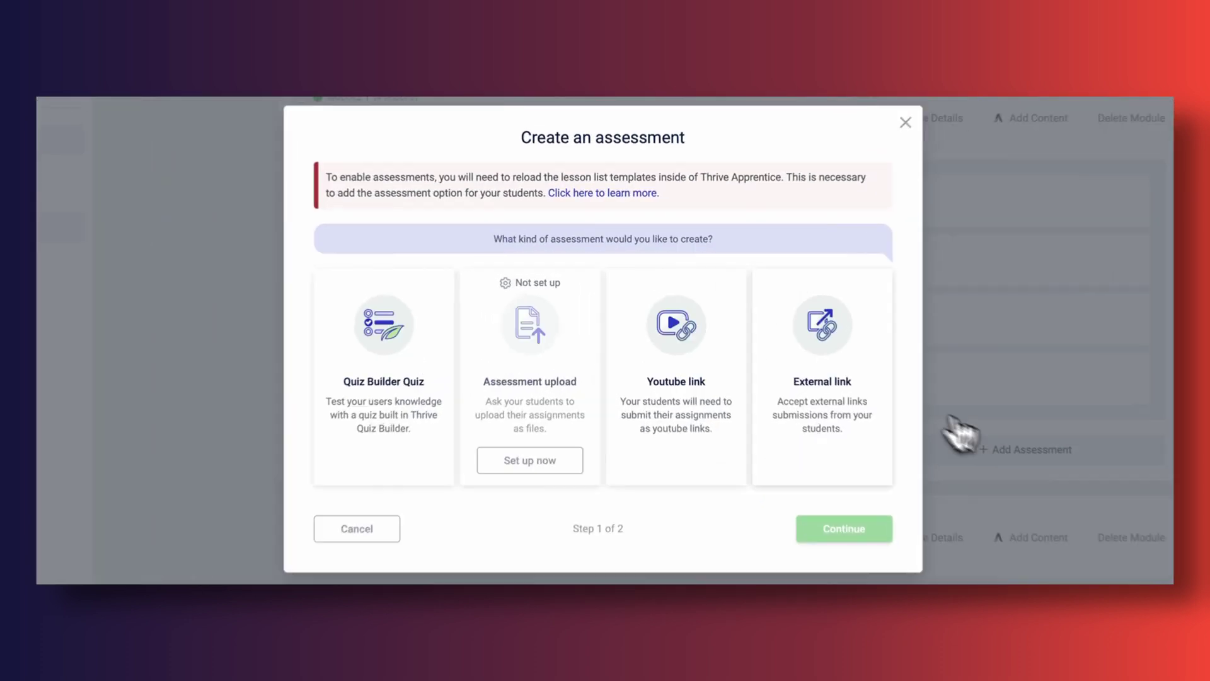
{"action": "left_click", "coordinate": [387, 421]}
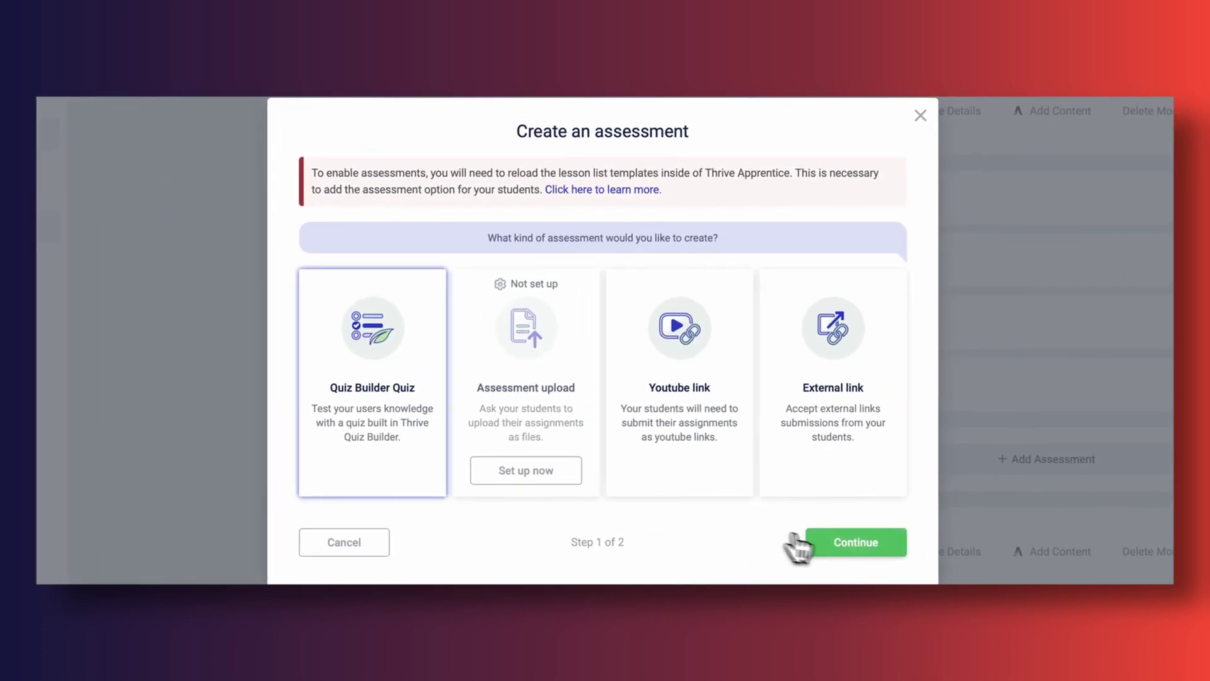
{"action": "left_click", "coordinate": [810, 544]}
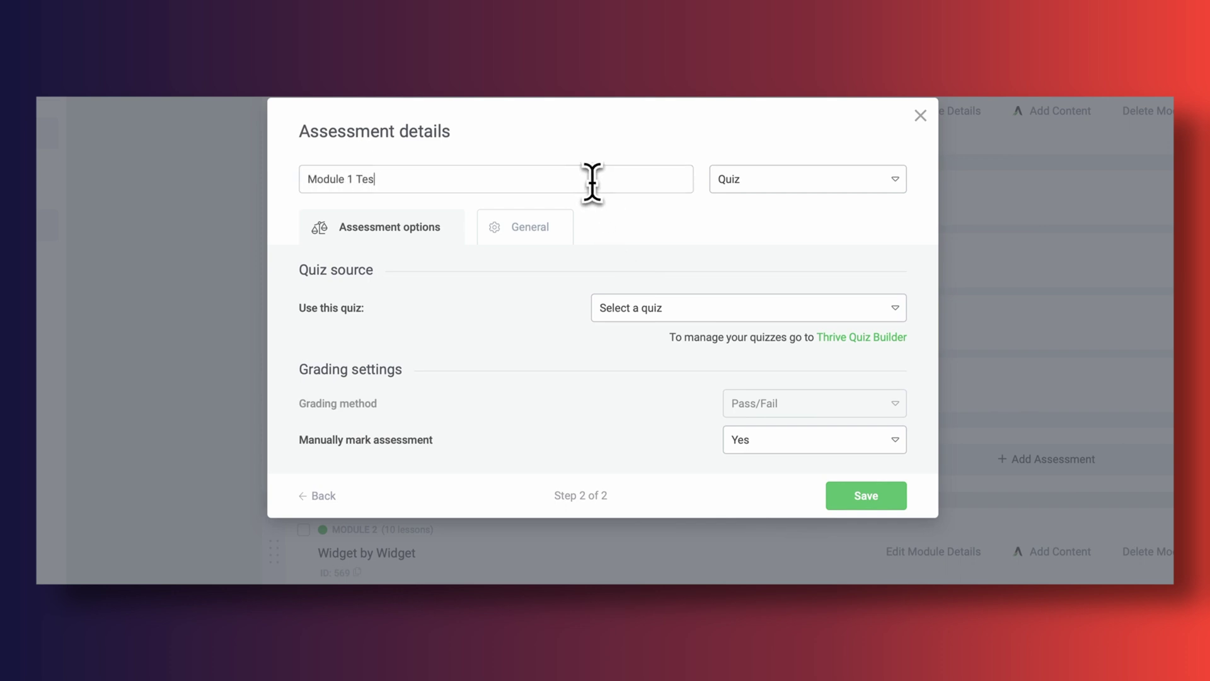
{"action": "left_click", "coordinate": [841, 314]}
{"action": "left_click", "coordinate": [701, 409]}
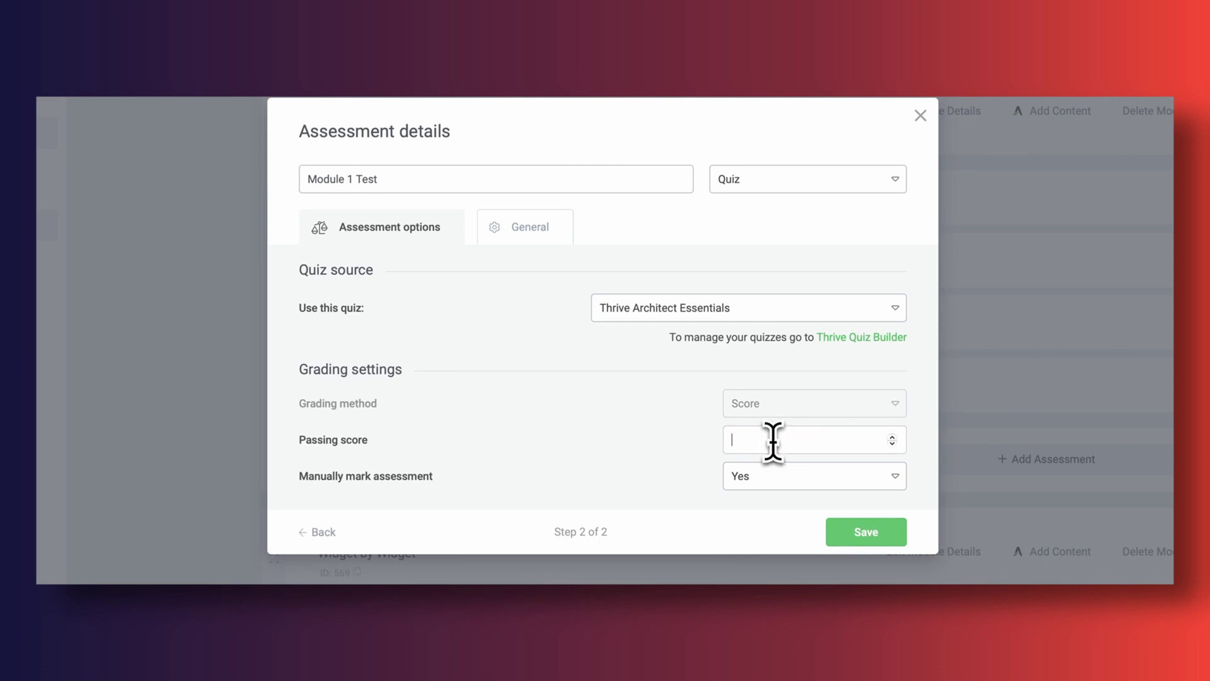
{"action": "left_click", "coordinate": [756, 503]}
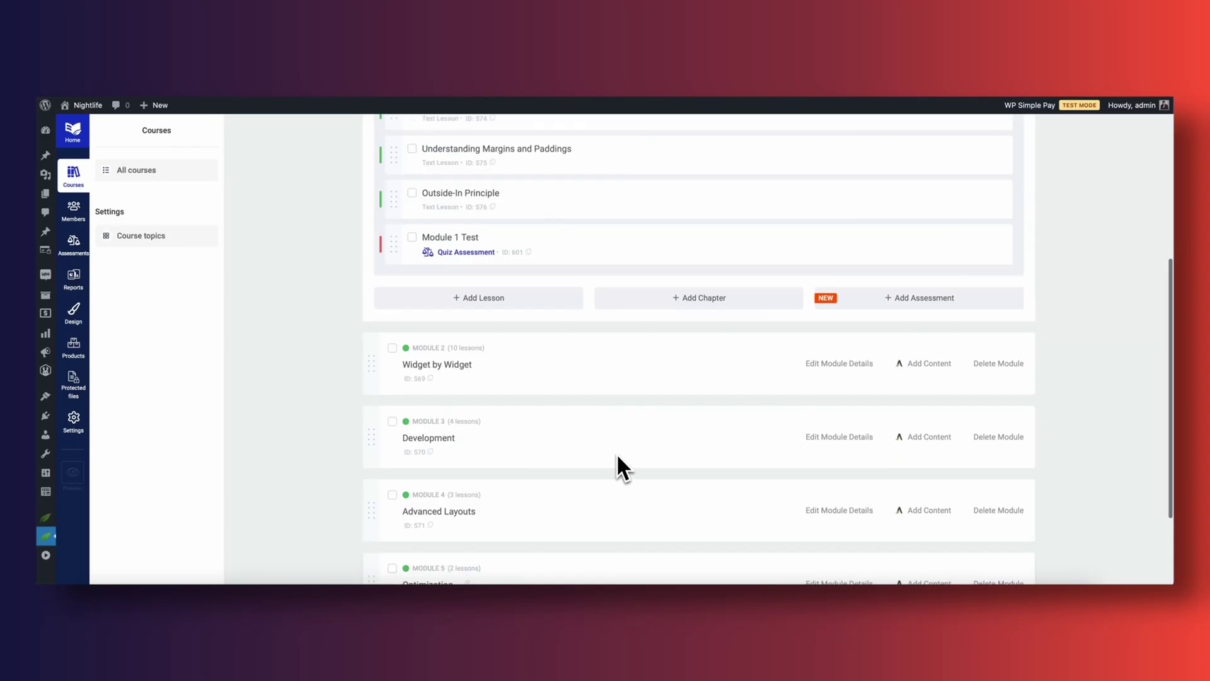
{"action": "scroll", "coordinate": [620, 464], "scroll_direction": "down", "scroll_amount": 2}
- Add the 'Submit your own landing page!' external-link assessment to Development with manual marking off
{"action": "left_click", "coordinate": [617, 378]}
{"action": "scroll", "coordinate": [614, 377], "scroll_direction": "down", "scroll_amount": 2}
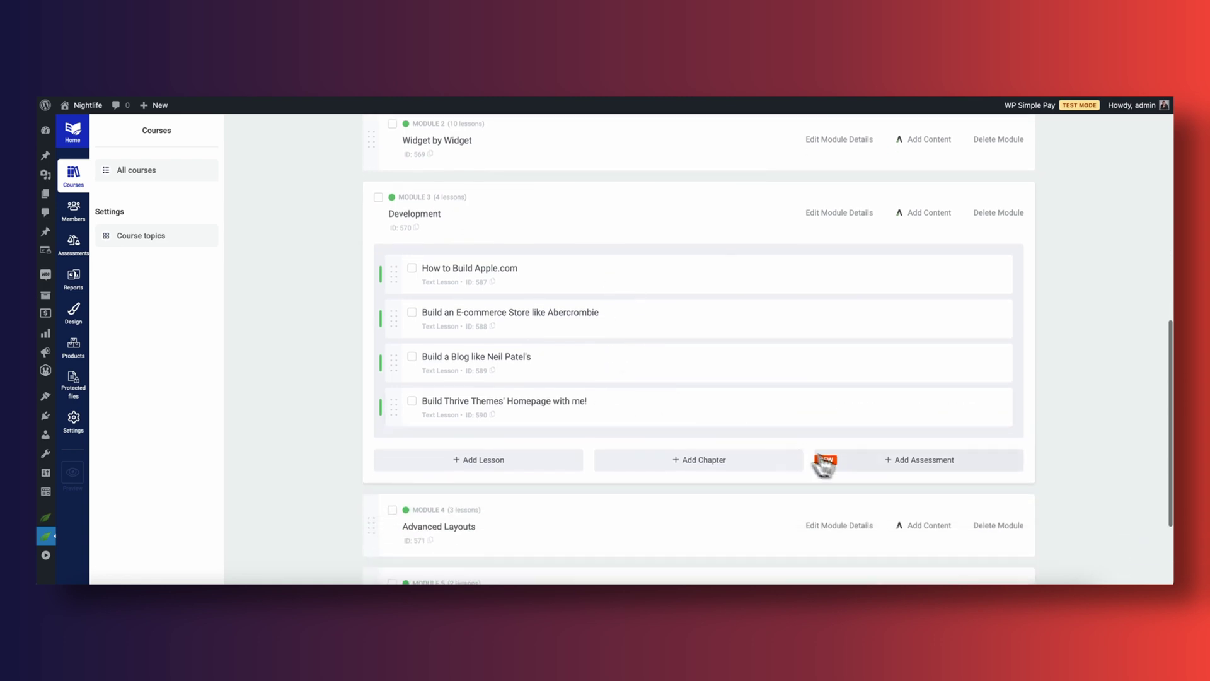
{"action": "left_click", "coordinate": [861, 466]}
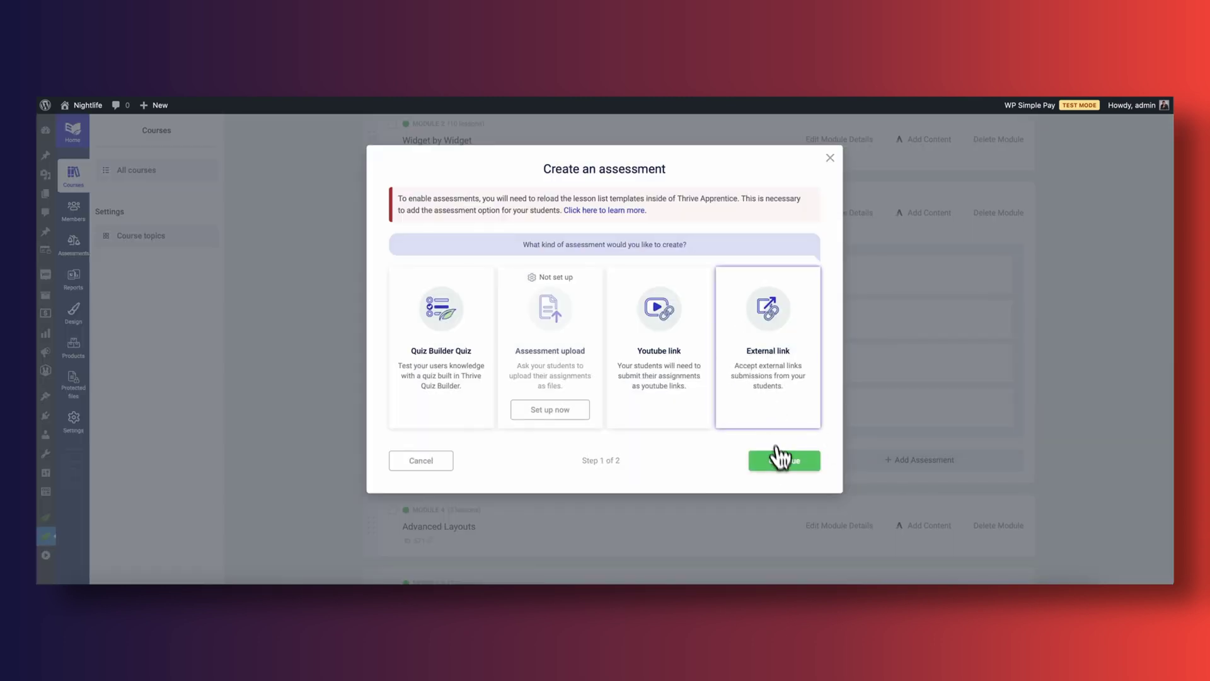
{"action": "left_click", "coordinate": [781, 459]}
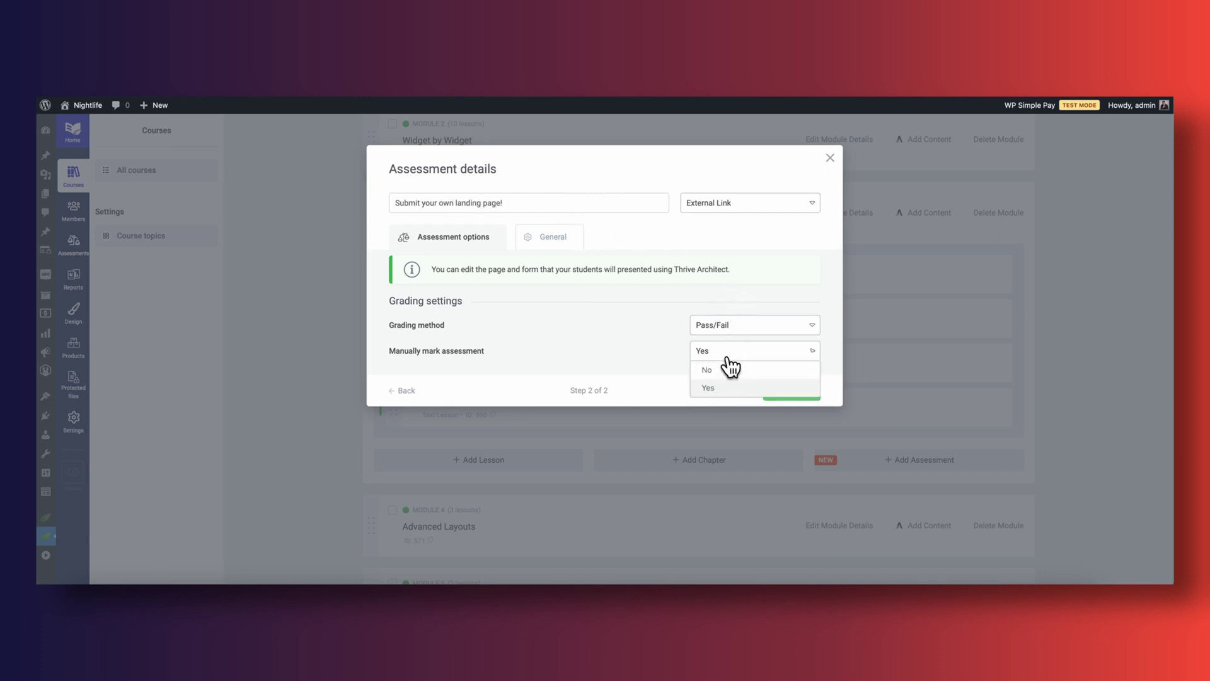
{"action": "left_click", "coordinate": [707, 370]}
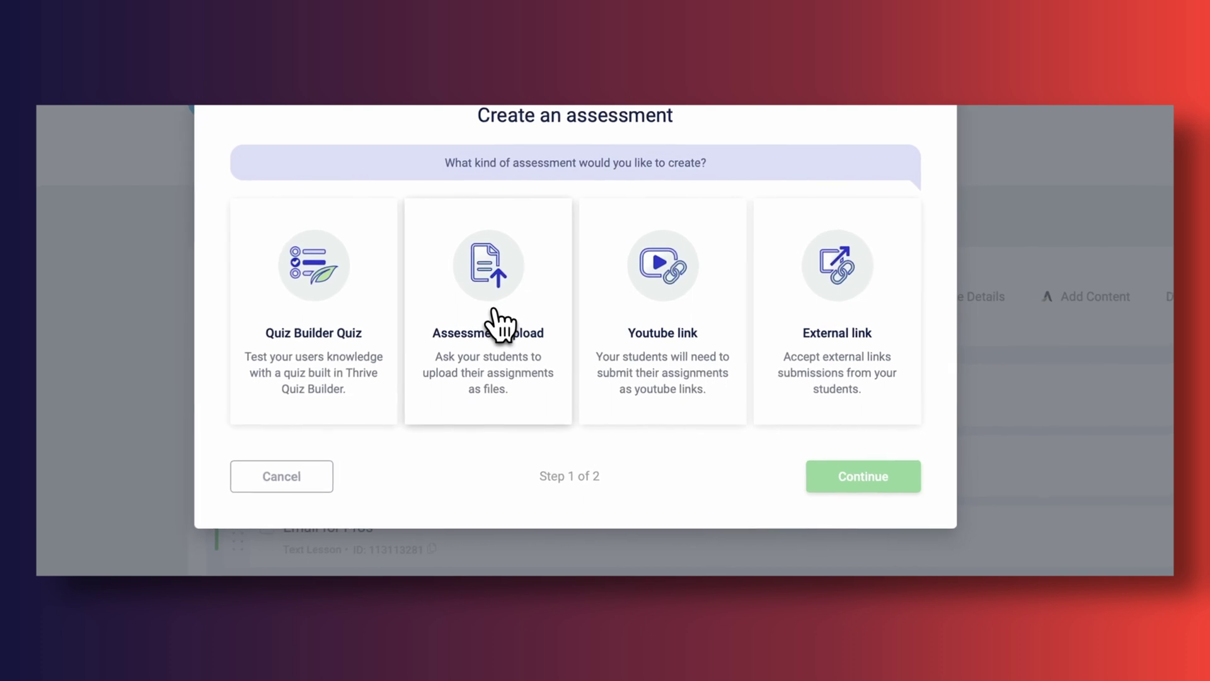
- Add an upload assessment allowing 2 files, graded Pass/Fail, with manual marking off
{"action": "left_click", "coordinate": [497, 323]}
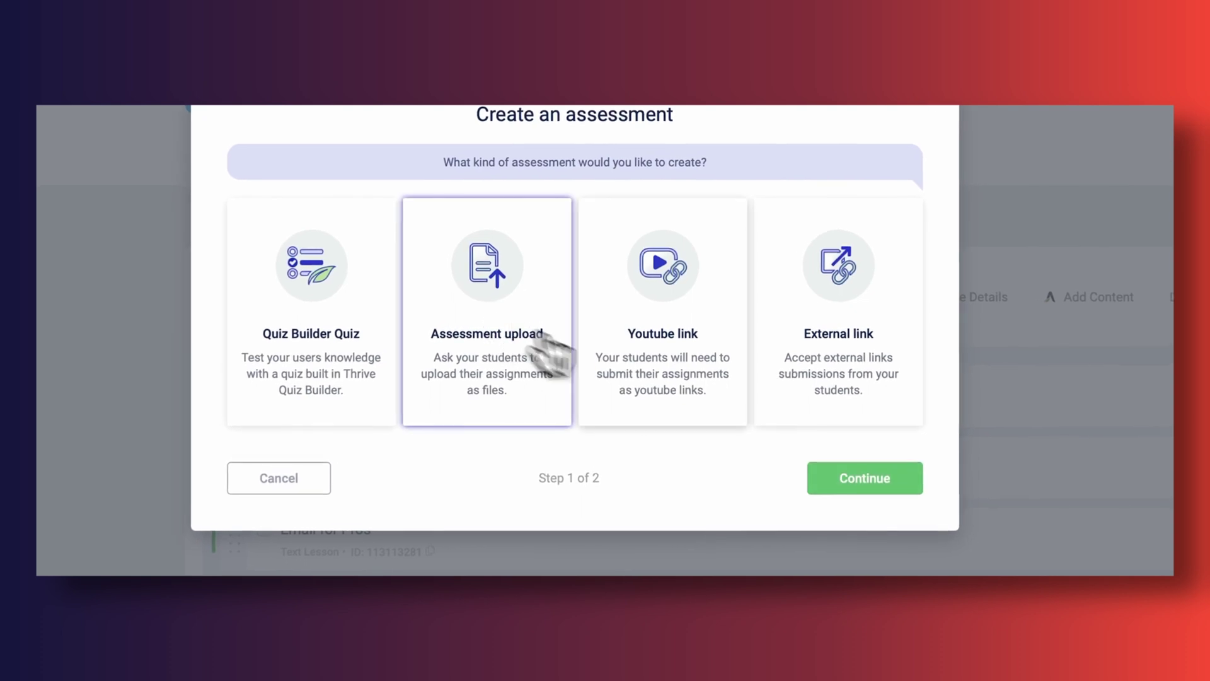
{"action": "left_click", "coordinate": [831, 476]}
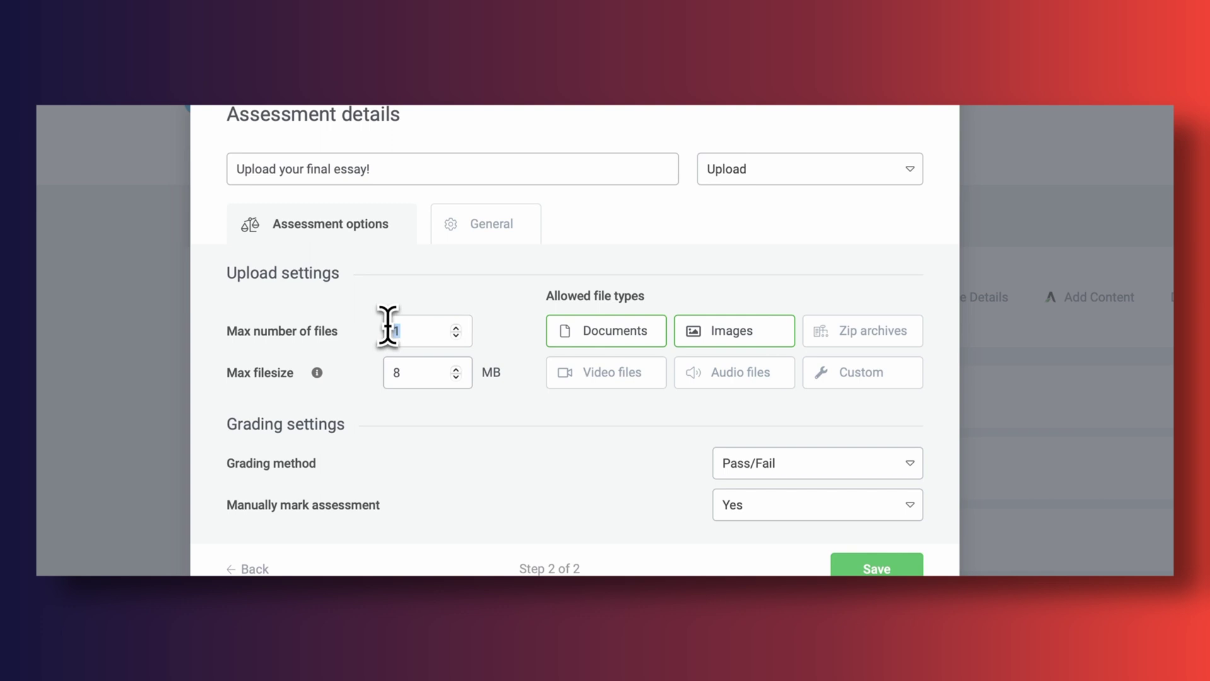
{"action": "type", "text": "2"}
{"action": "left_click", "coordinate": [788, 463]}
{"action": "left_click", "coordinate": [787, 482]}
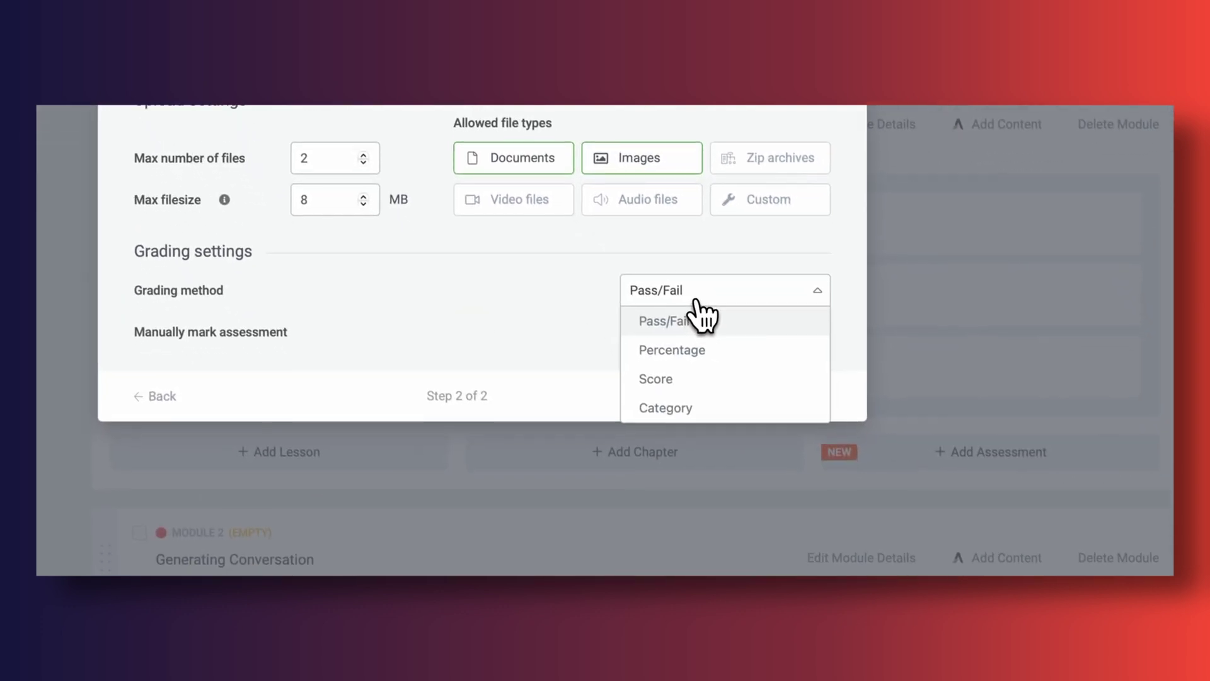
{"action": "left_click", "coordinate": [677, 358]}
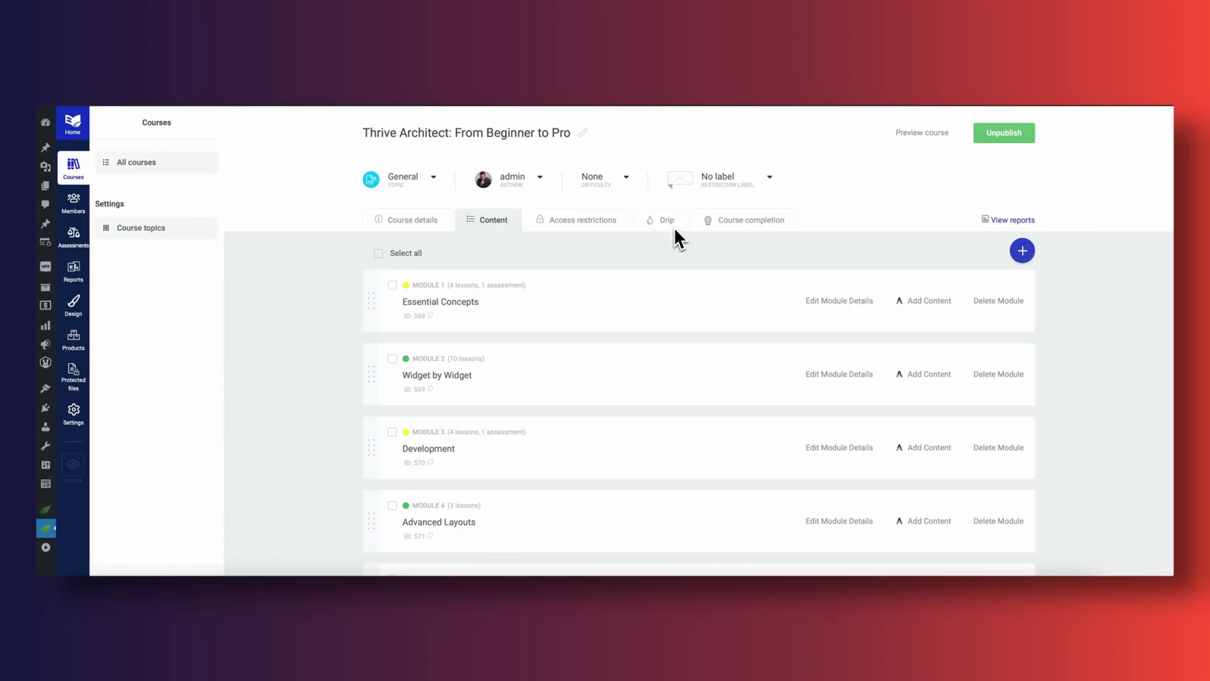
- Switch the course editor to its Drip tab
{"action": "left_click", "coordinate": [676, 227]}
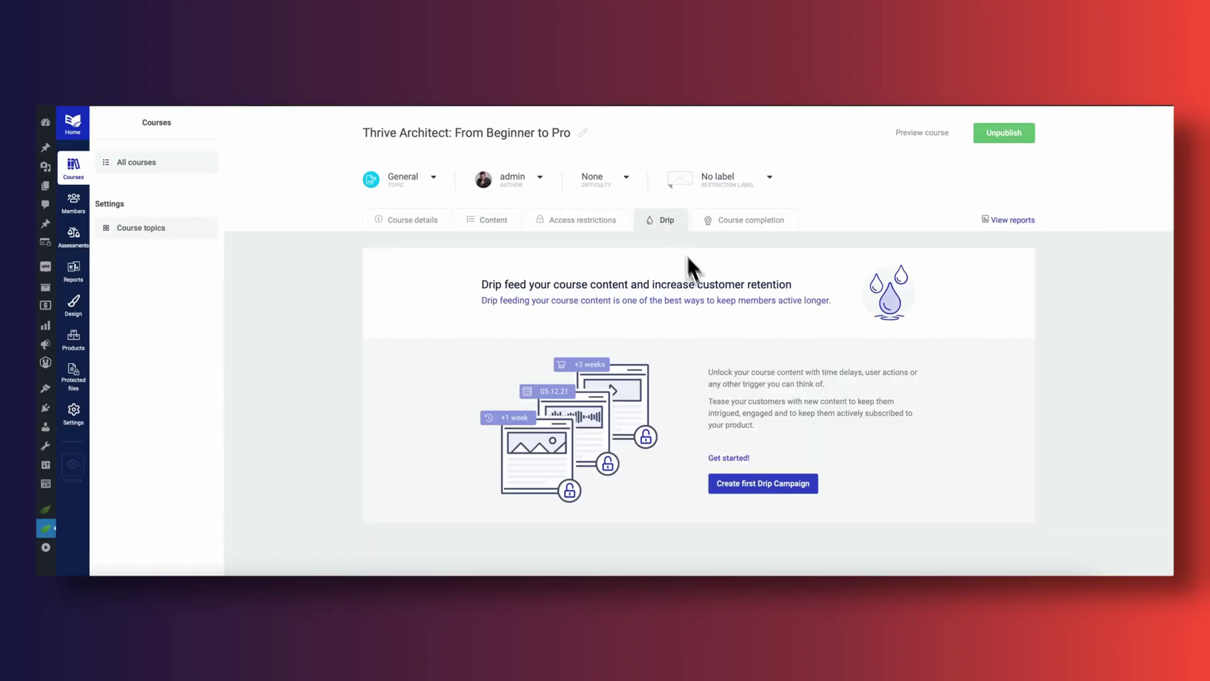
- Create the first drip campaign from the Sequential unlock template and review the resulting lesson locks
{"action": "left_click", "coordinate": [791, 483]}
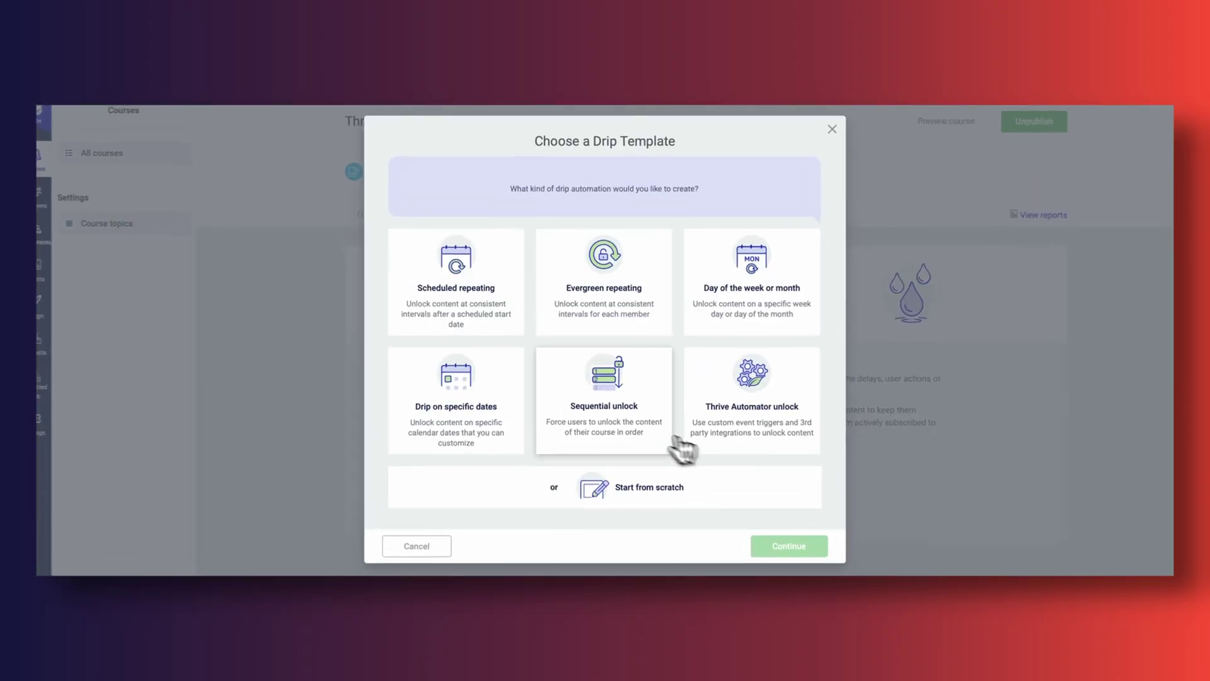
{"action": "left_click", "coordinate": [620, 435]}
{"action": "left_click", "coordinate": [794, 558]}
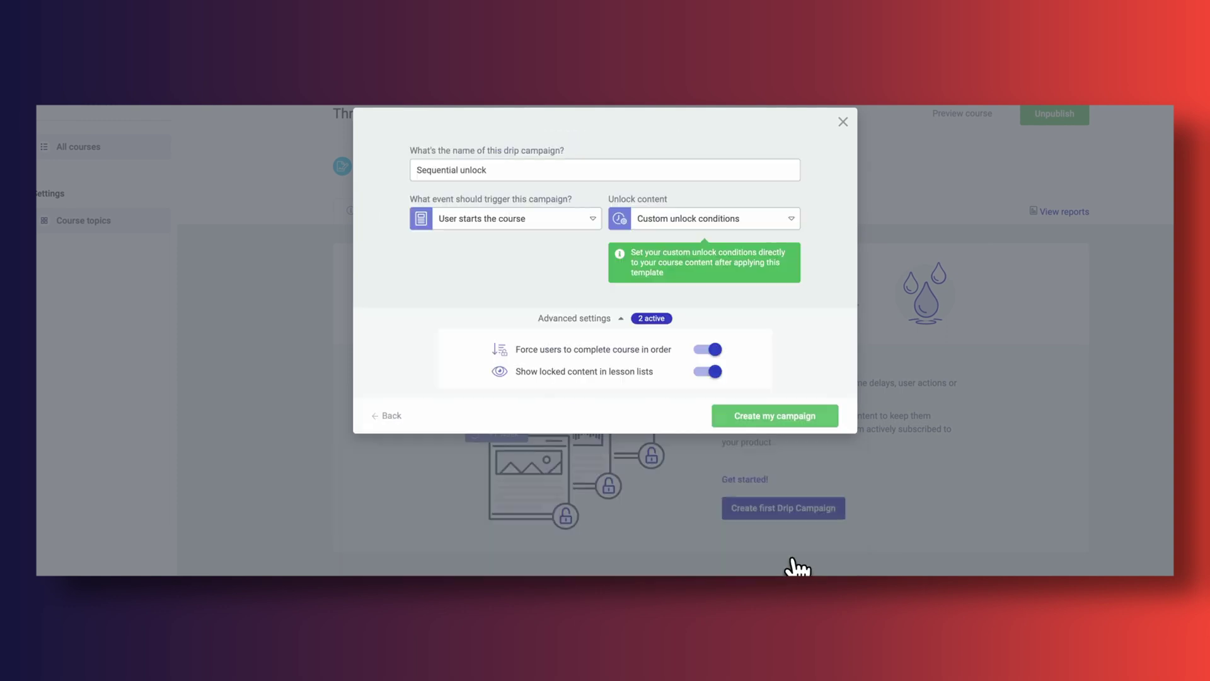
{"action": "left_click", "coordinate": [765, 421]}
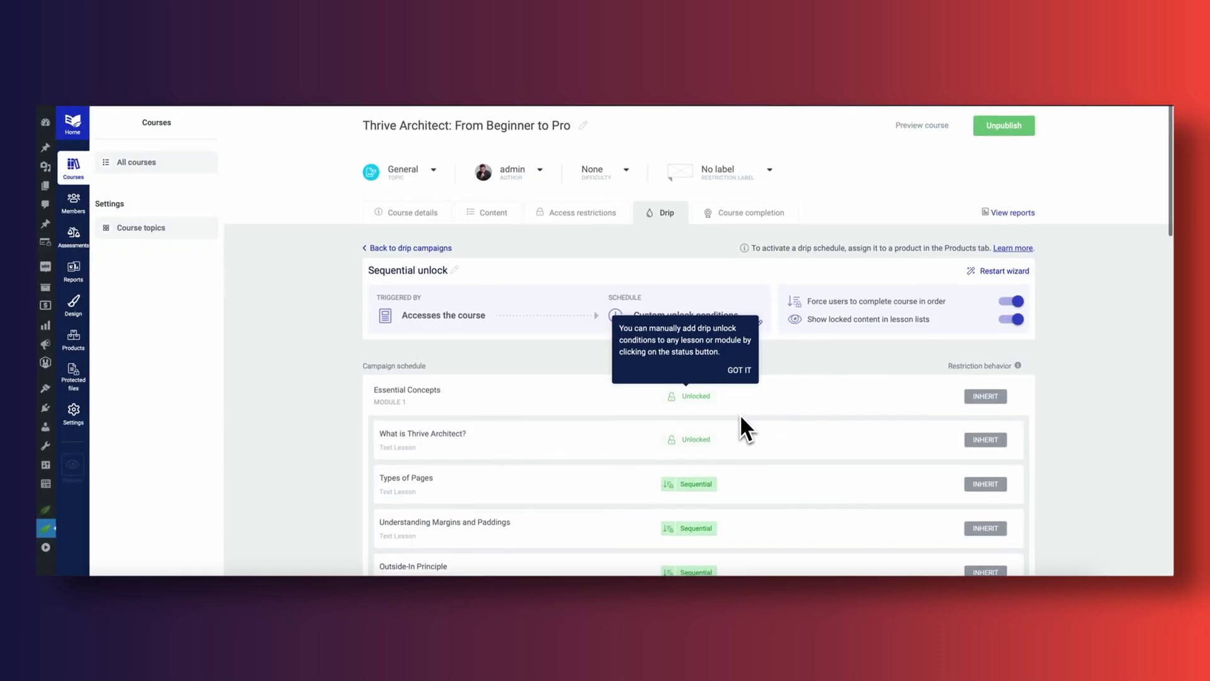
{"action": "scroll", "coordinate": [739, 413], "scroll_direction": "down", "scroll_amount": 2}
{"action": "scroll", "coordinate": [741, 417], "scroll_direction": "down", "scroll_amount": 2}
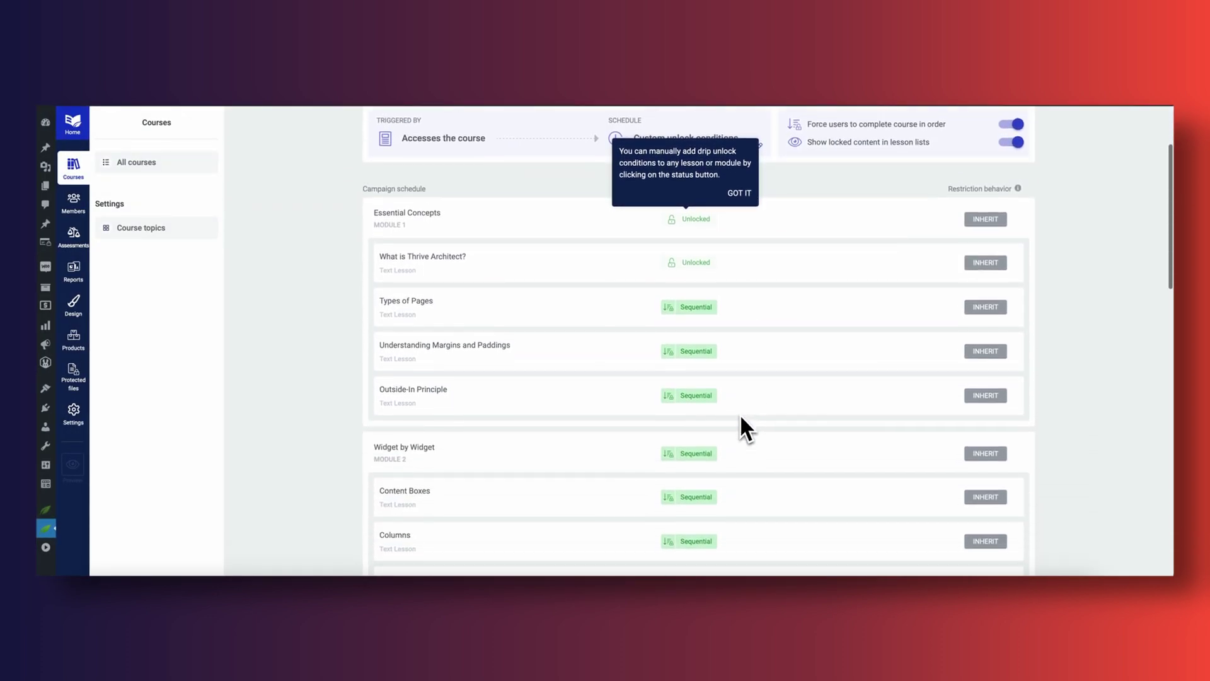
{"action": "scroll", "coordinate": [739, 412], "scroll_direction": "down", "scroll_amount": 2}
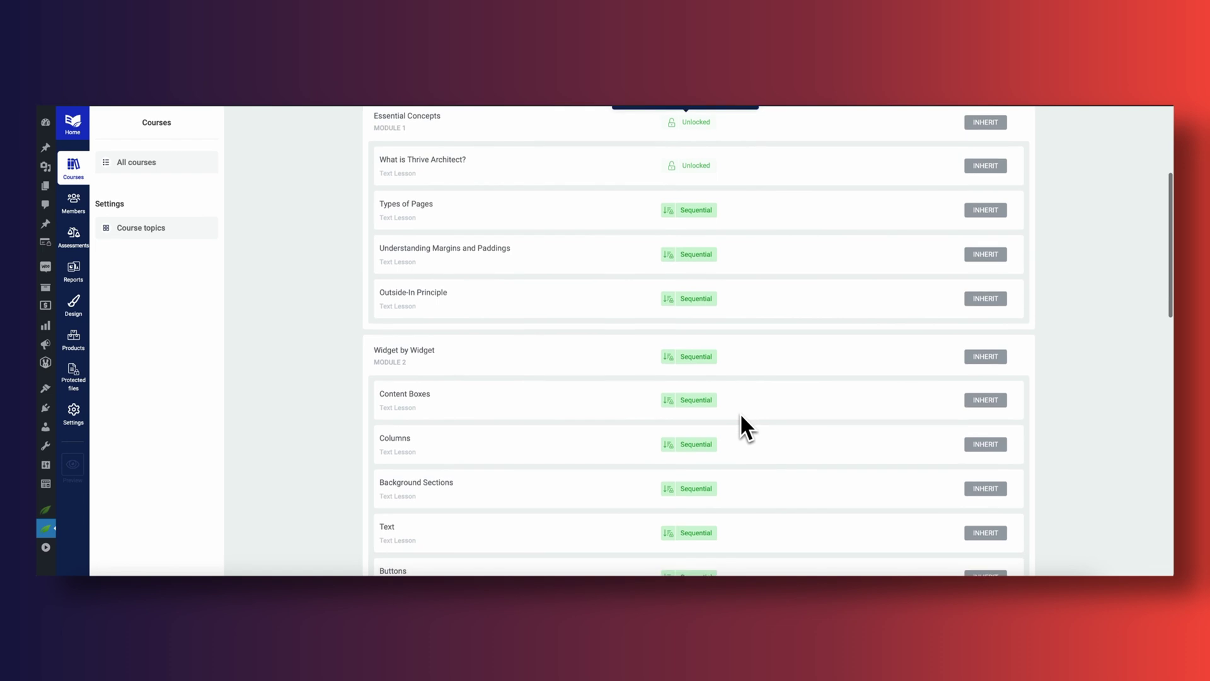
- Add an Assessment status rule requiring Module 1 Test passed to Widget by Widget, then save
{"action": "left_click", "coordinate": [699, 358]}
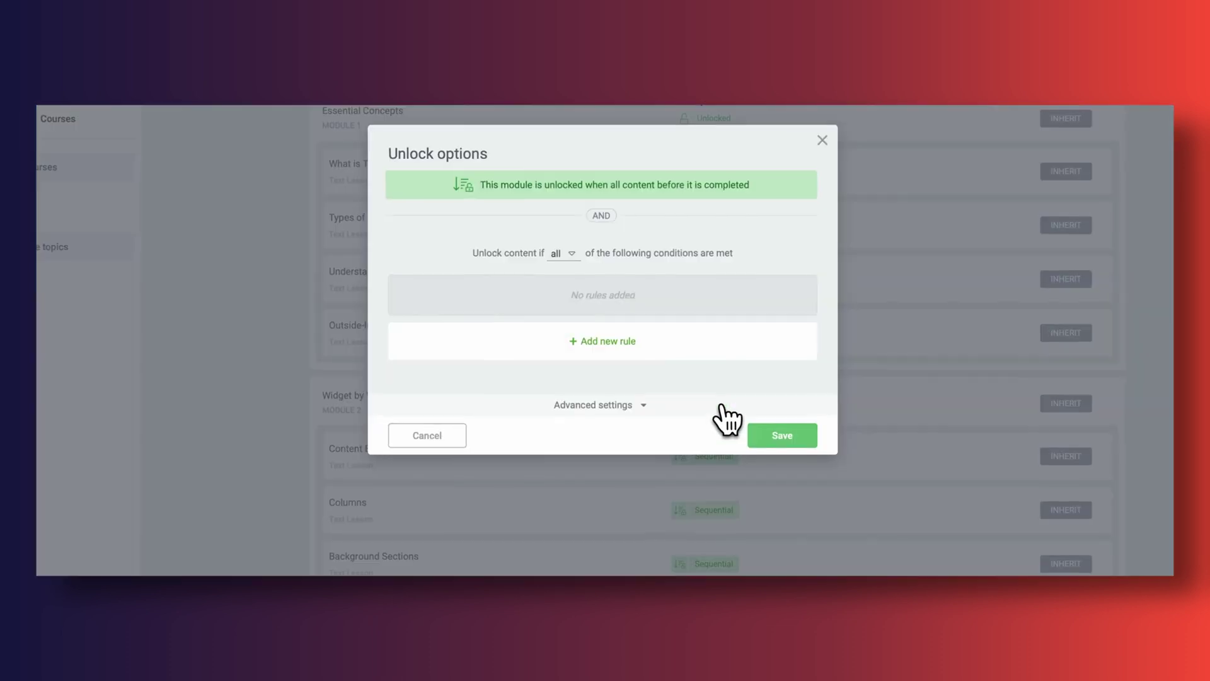
{"action": "left_click", "coordinate": [643, 348]}
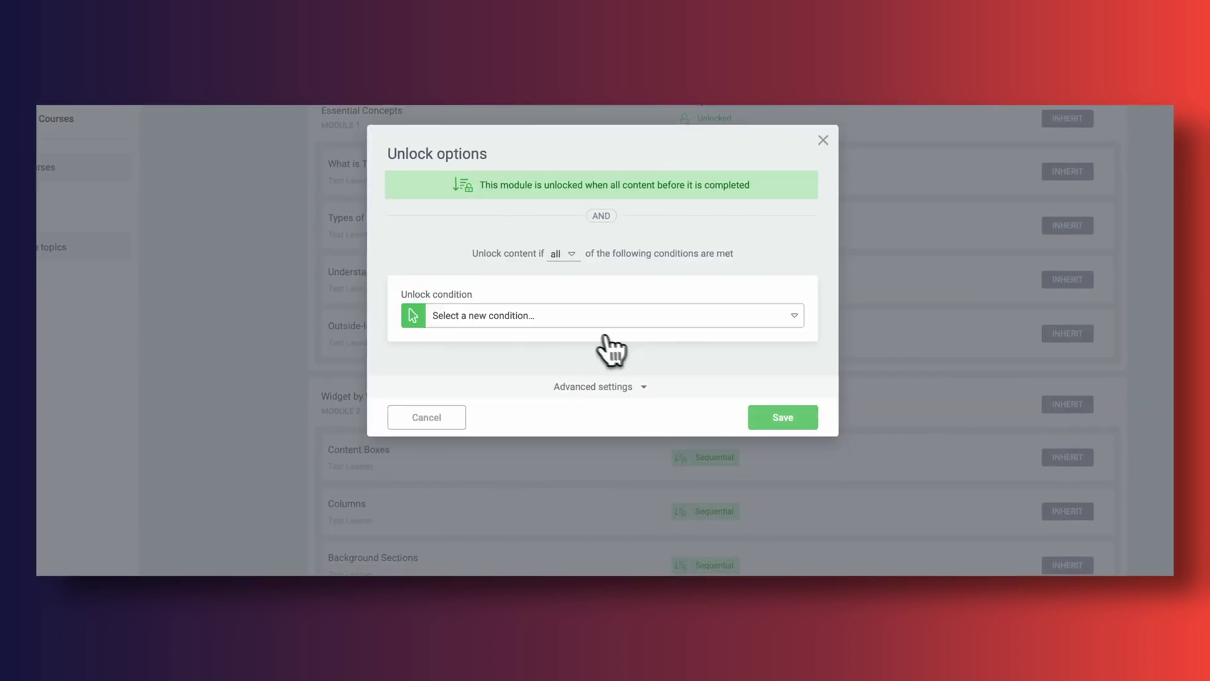
{"action": "left_click", "coordinate": [573, 323]}
{"action": "scroll", "coordinate": [548, 394], "scroll_direction": "down", "scroll_amount": 3}
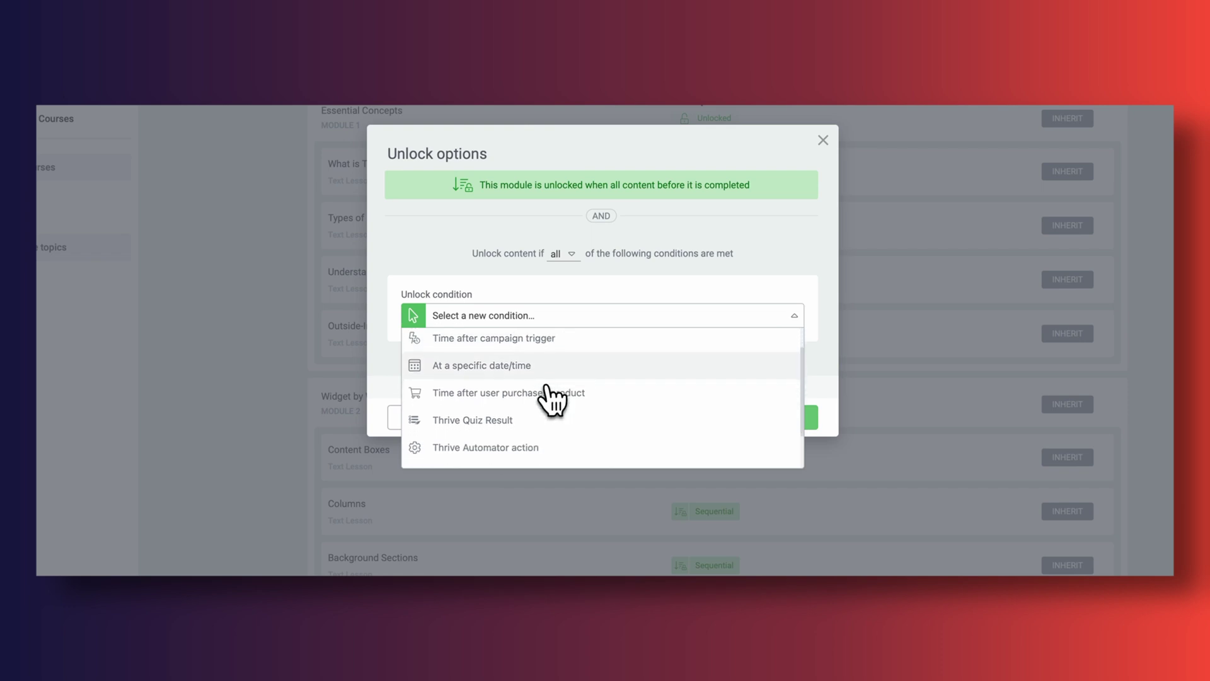
{"action": "left_click", "coordinate": [528, 454]}
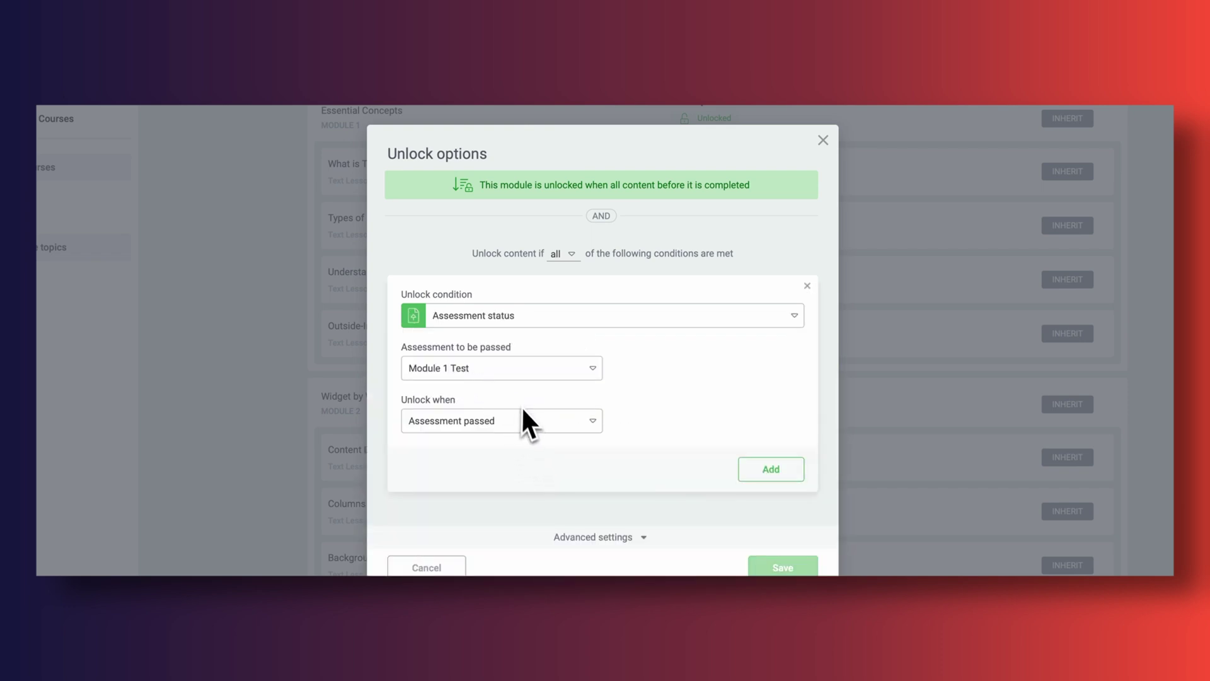
{"action": "left_click", "coordinate": [772, 473]}
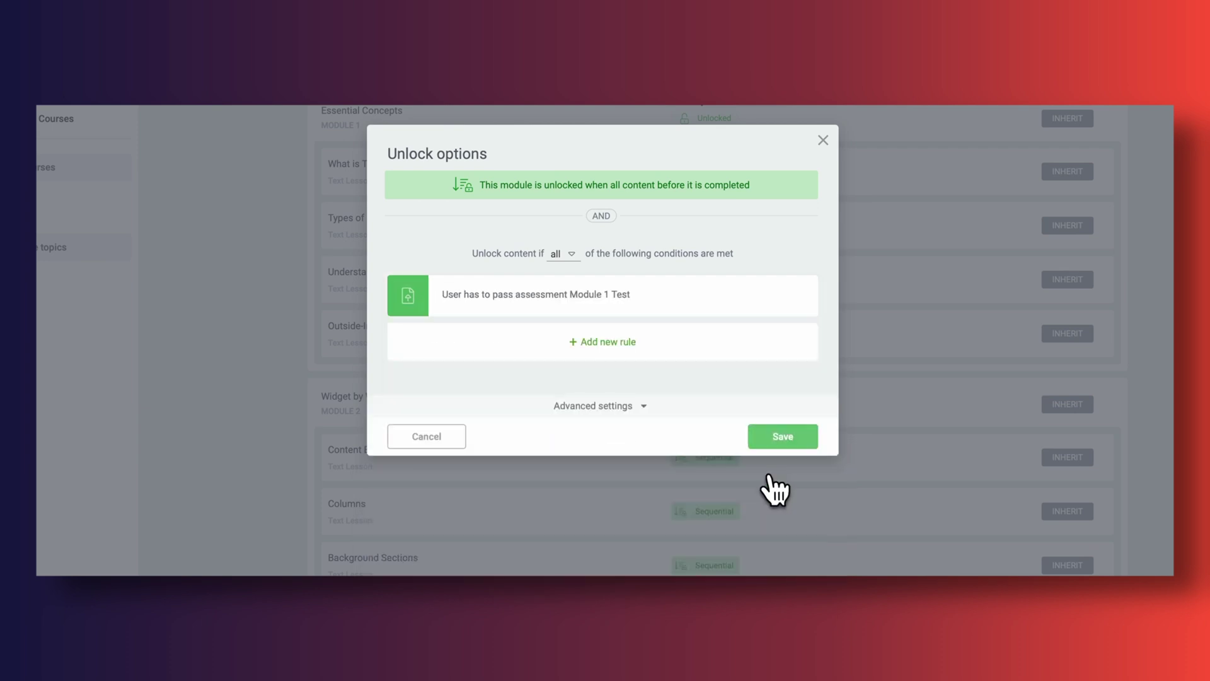
{"action": "left_click", "coordinate": [777, 441]}
{"action": "scroll", "coordinate": [744, 464], "scroll_direction": "down", "scroll_amount": 10}
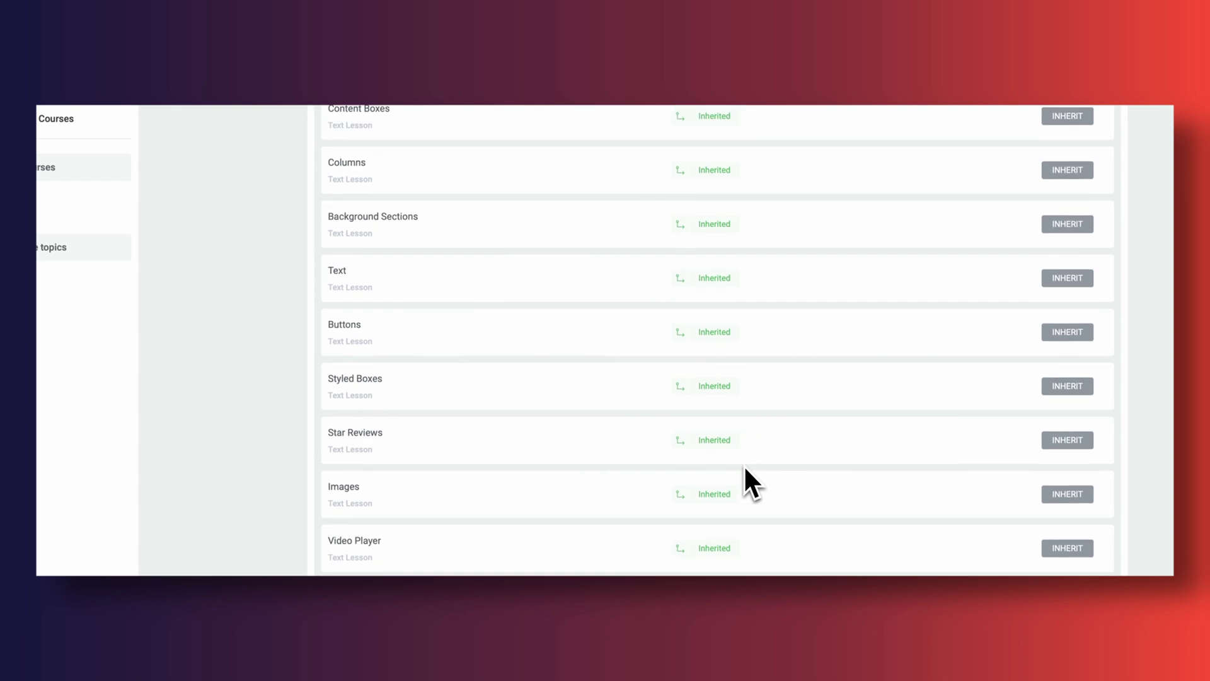
{"action": "scroll", "coordinate": [738, 449], "scroll_direction": "down", "scroll_amount": 5}
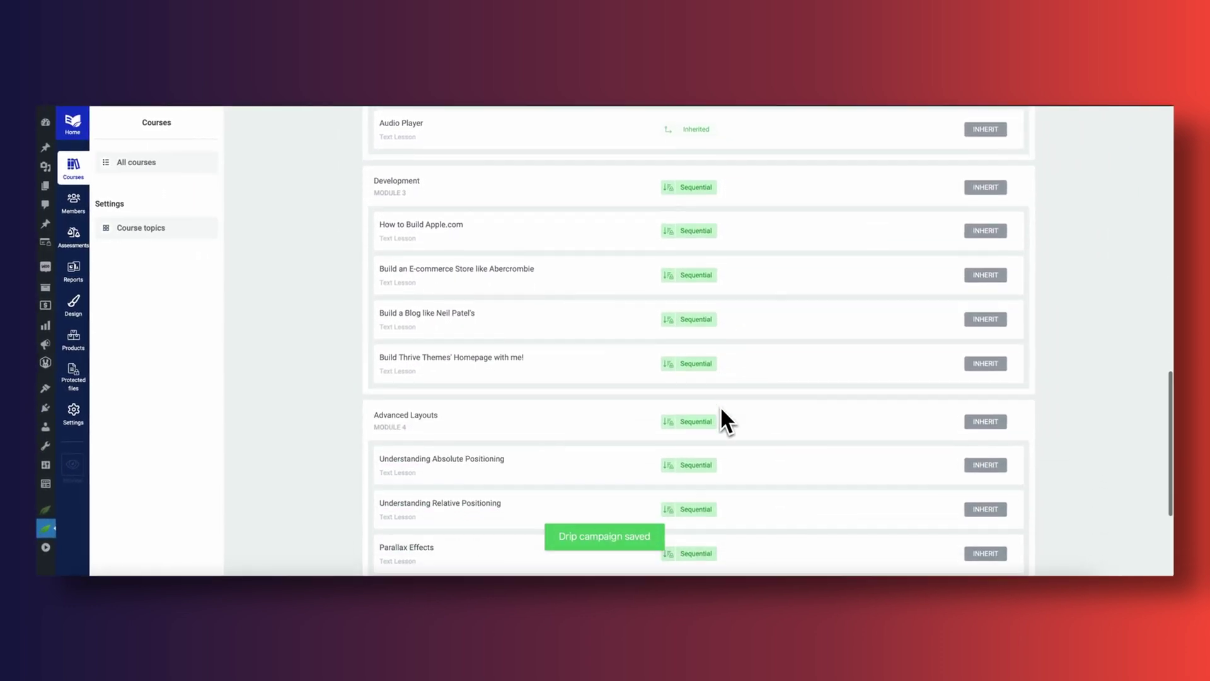
- Require passing 'Submit your own landing page!' to unlock Advanced Layouts, then save
{"action": "left_click", "coordinate": [693, 420]}
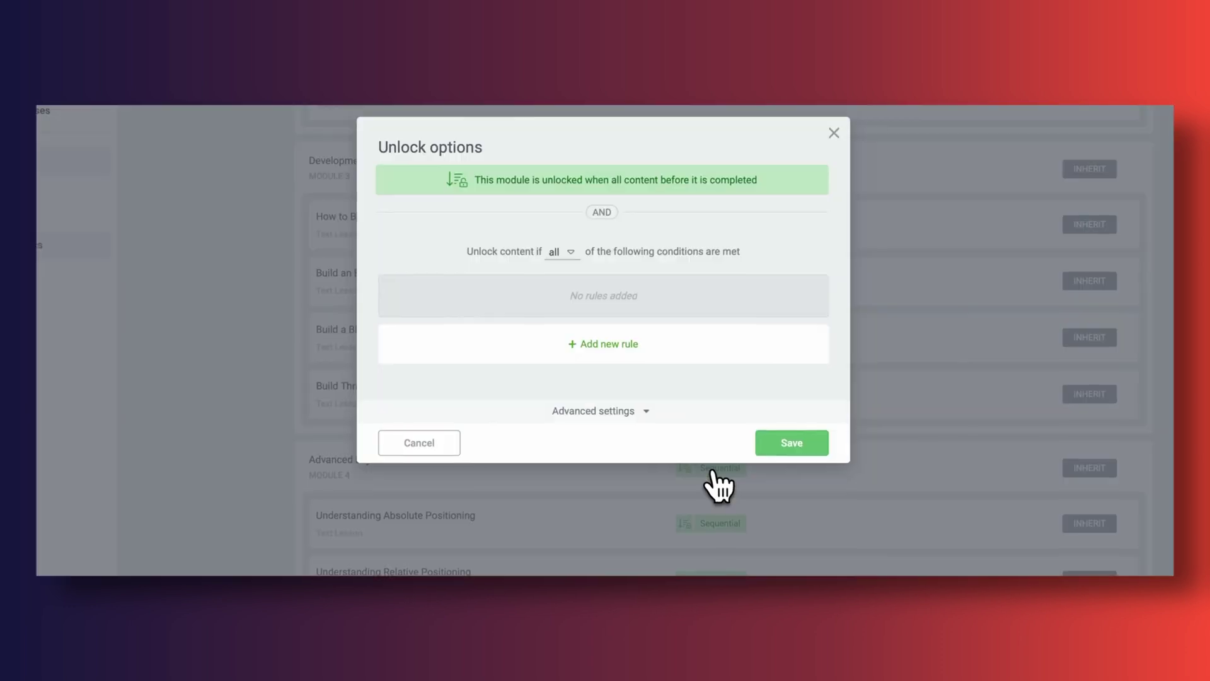
{"action": "left_click", "coordinate": [654, 363]}
{"action": "left_click", "coordinate": [621, 323]}
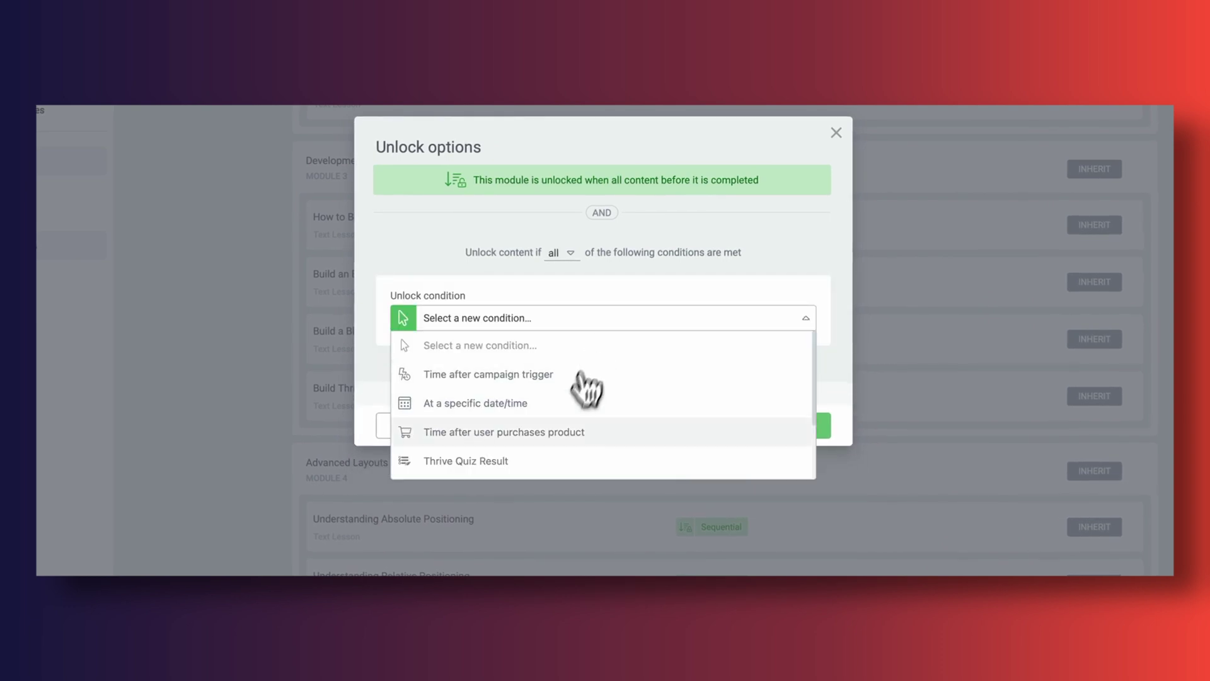
{"action": "scroll", "coordinate": [561, 416], "scroll_direction": "down", "scroll_amount": 3}
{"action": "left_click", "coordinate": [527, 463]}
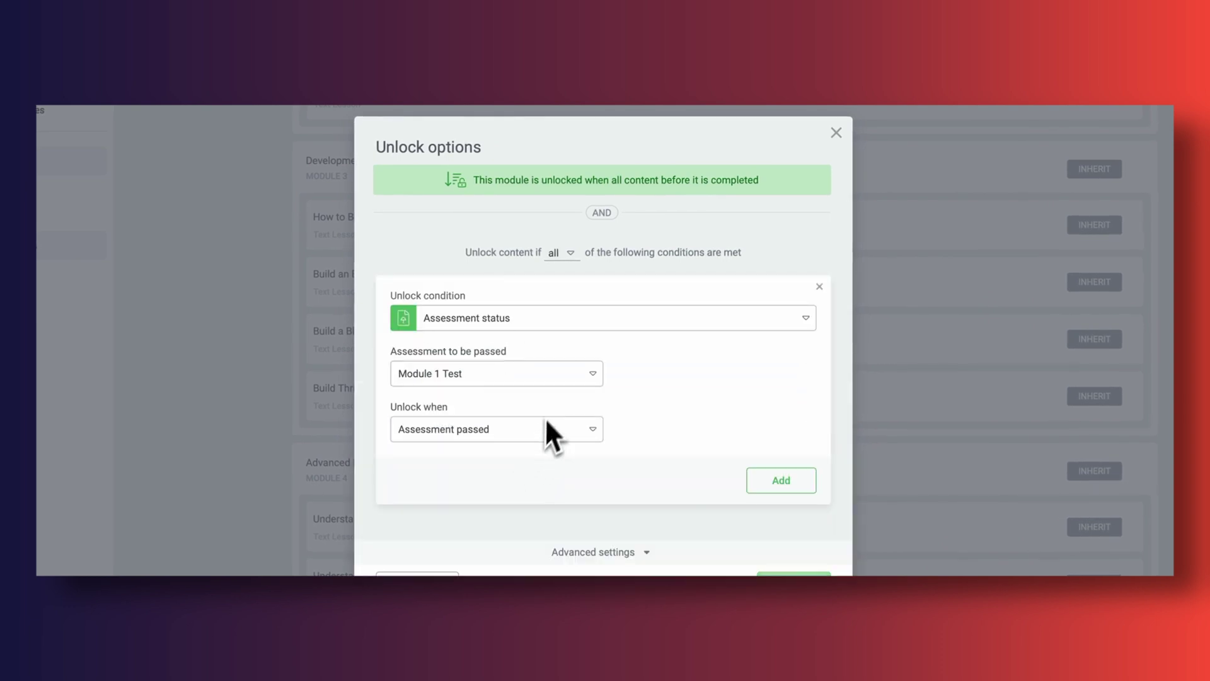
{"action": "left_click", "coordinate": [545, 423]}
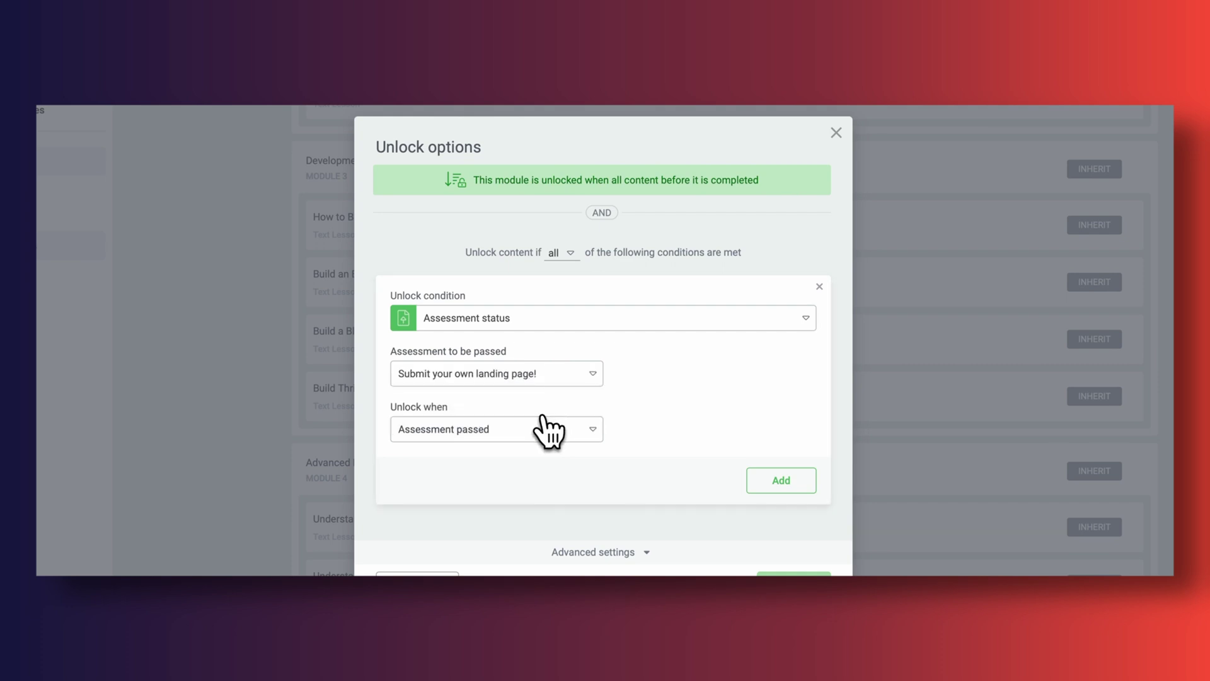
{"action": "left_click", "coordinate": [753, 480]}
{"action": "left_click", "coordinate": [787, 448]}
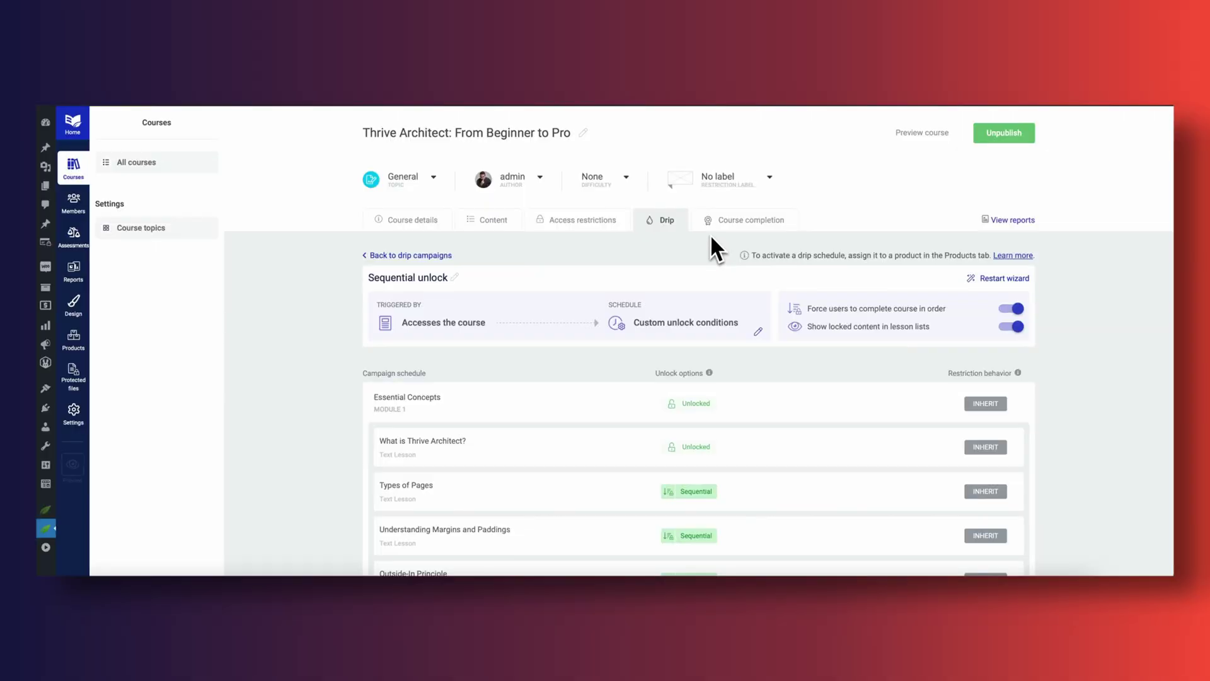
- Turn on the course completion certificate and accept the data processing agreement
{"action": "left_click", "coordinate": [725, 199]}
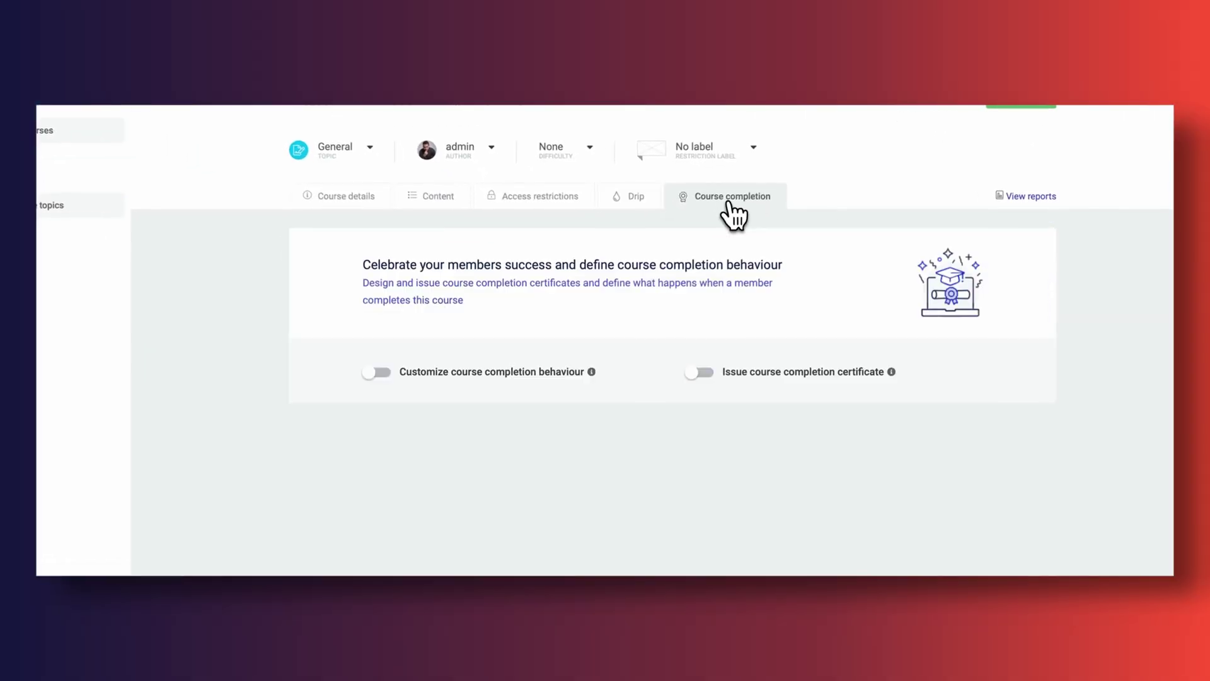
{"action": "left_click", "coordinate": [698, 372]}
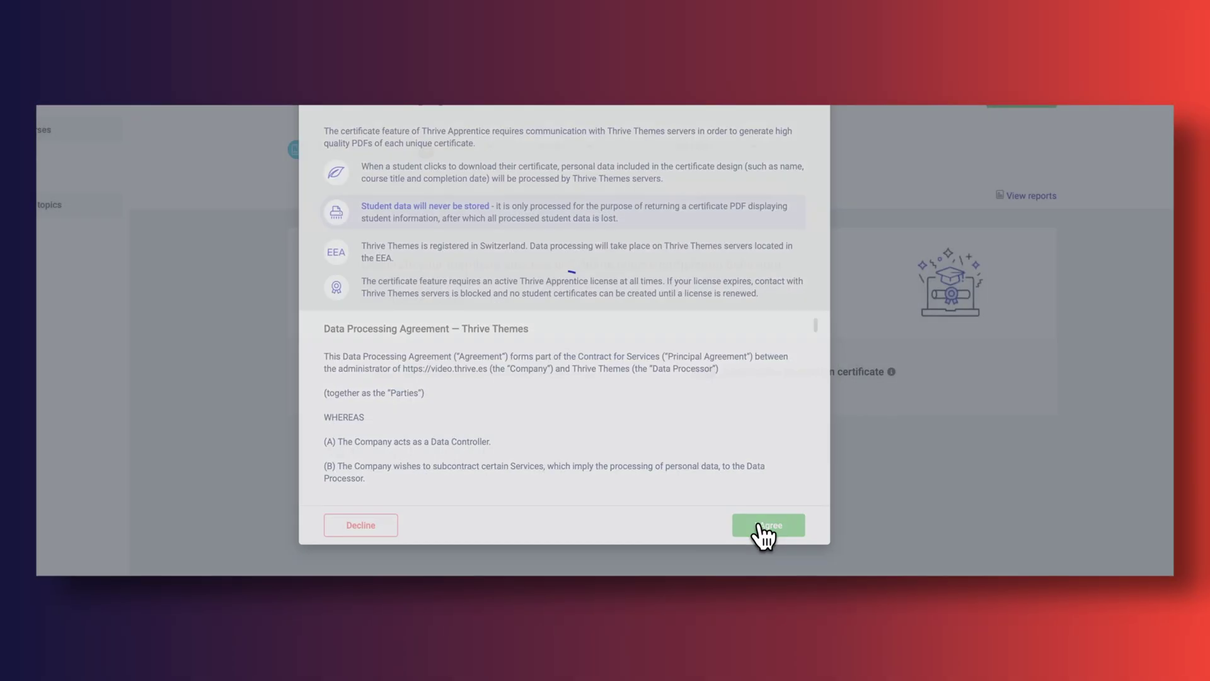
{"action": "left_click", "coordinate": [765, 530]}
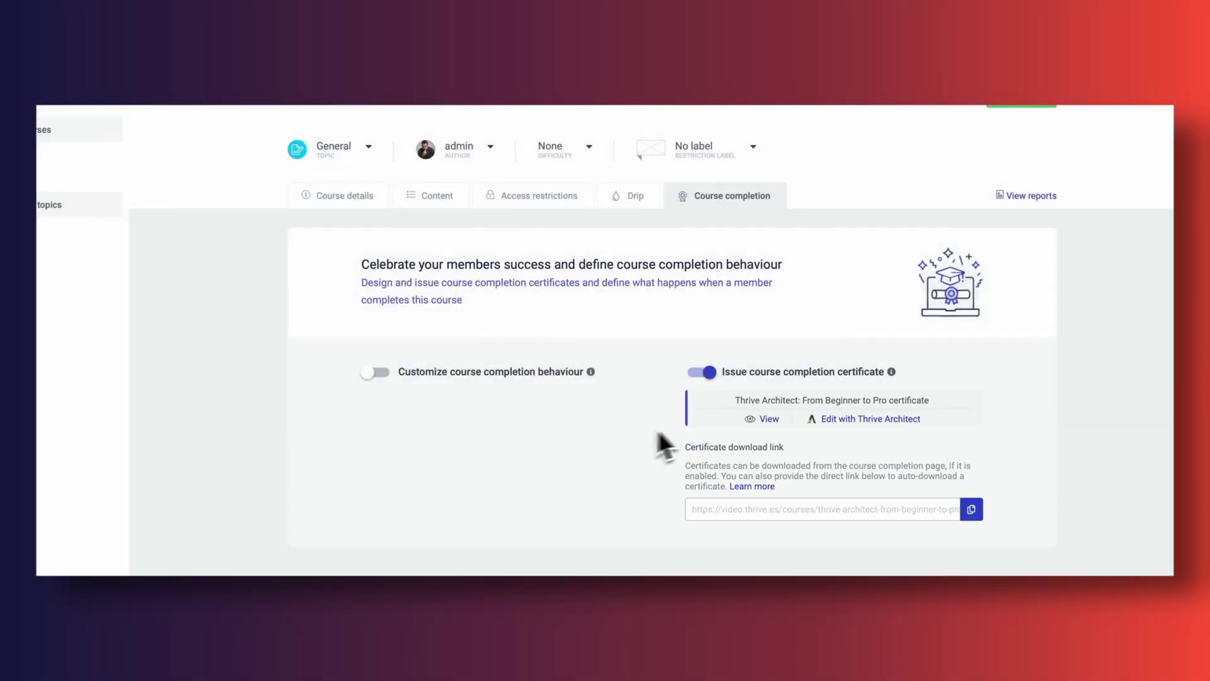
- Apply the Certificate 21 template to the certificate design in Thrive Architect
{"action": "left_click", "coordinate": [826, 421]}
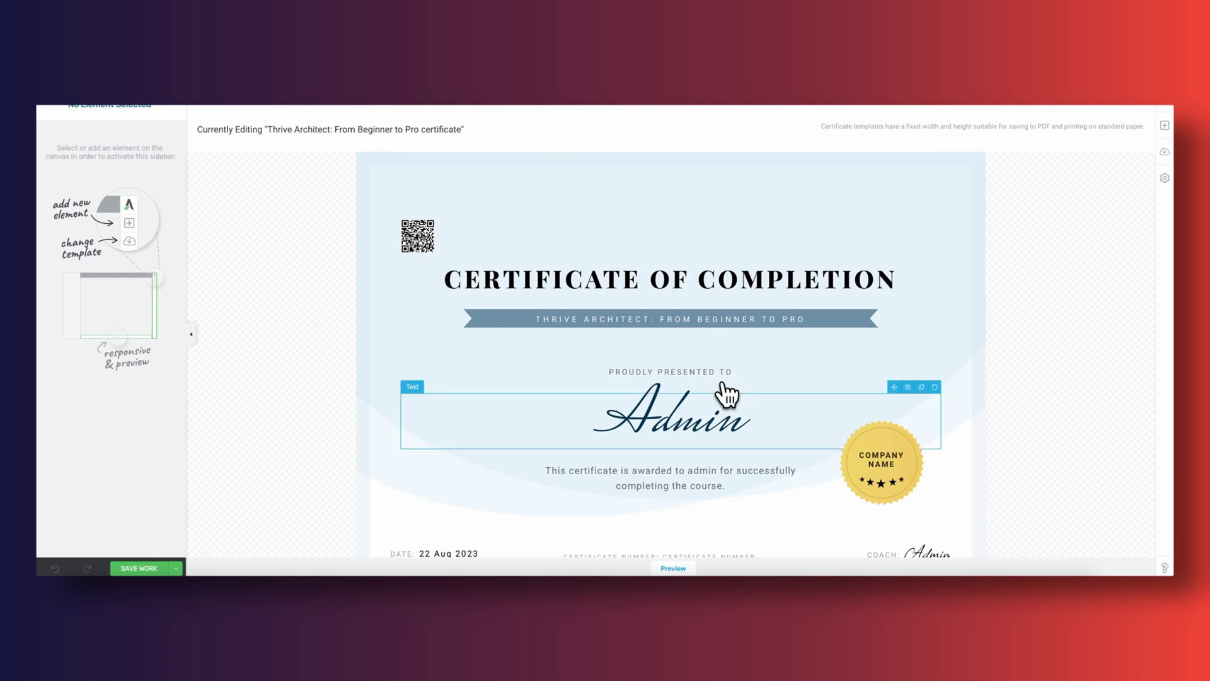
{"action": "left_click", "coordinate": [725, 423]}
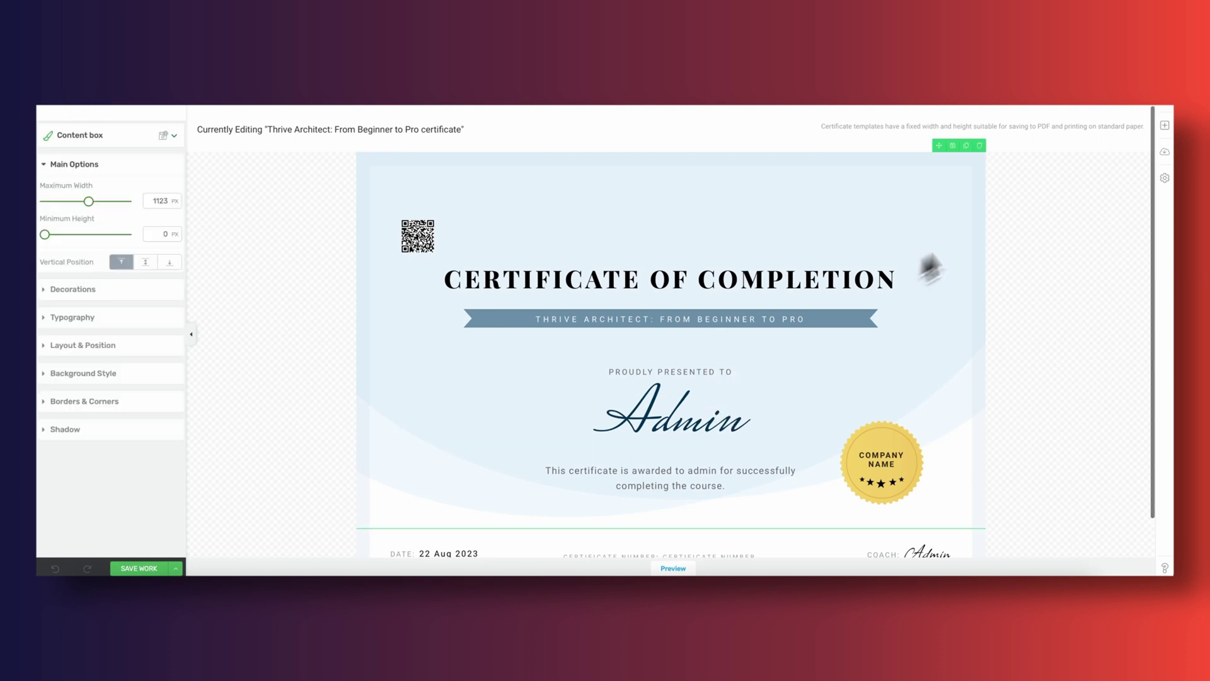
{"action": "left_click", "coordinate": [1165, 152]}
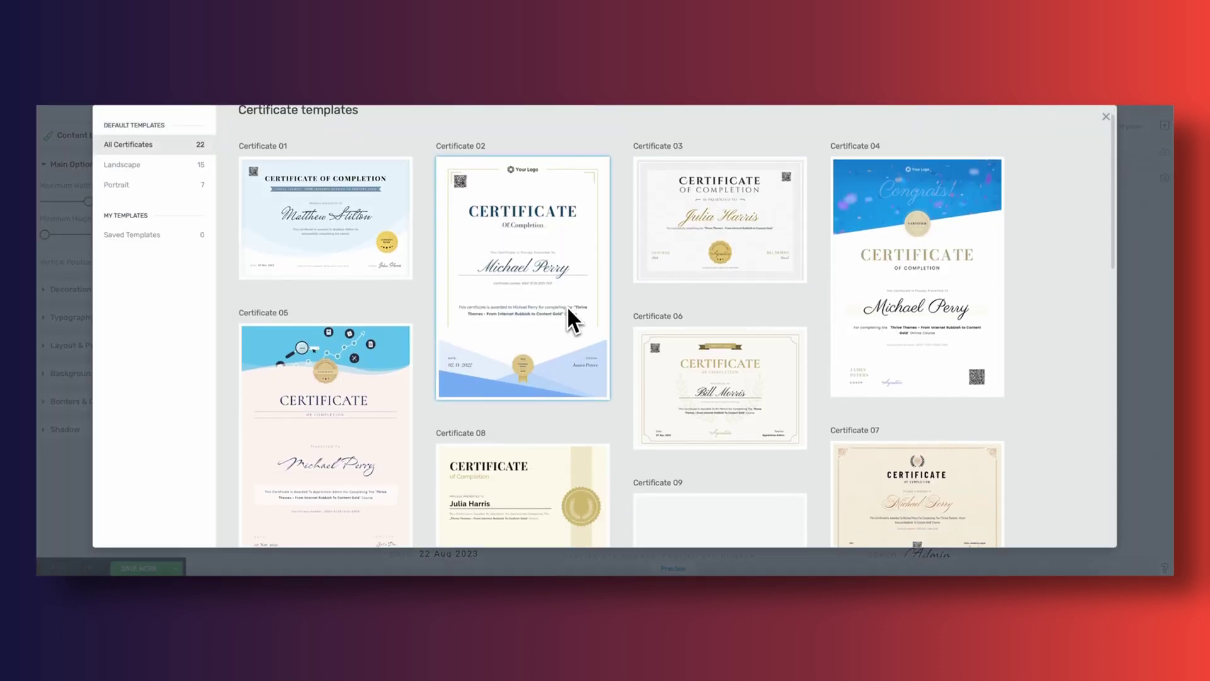
{"action": "scroll", "coordinate": [566, 305], "scroll_direction": "down", "scroll_amount": 6}
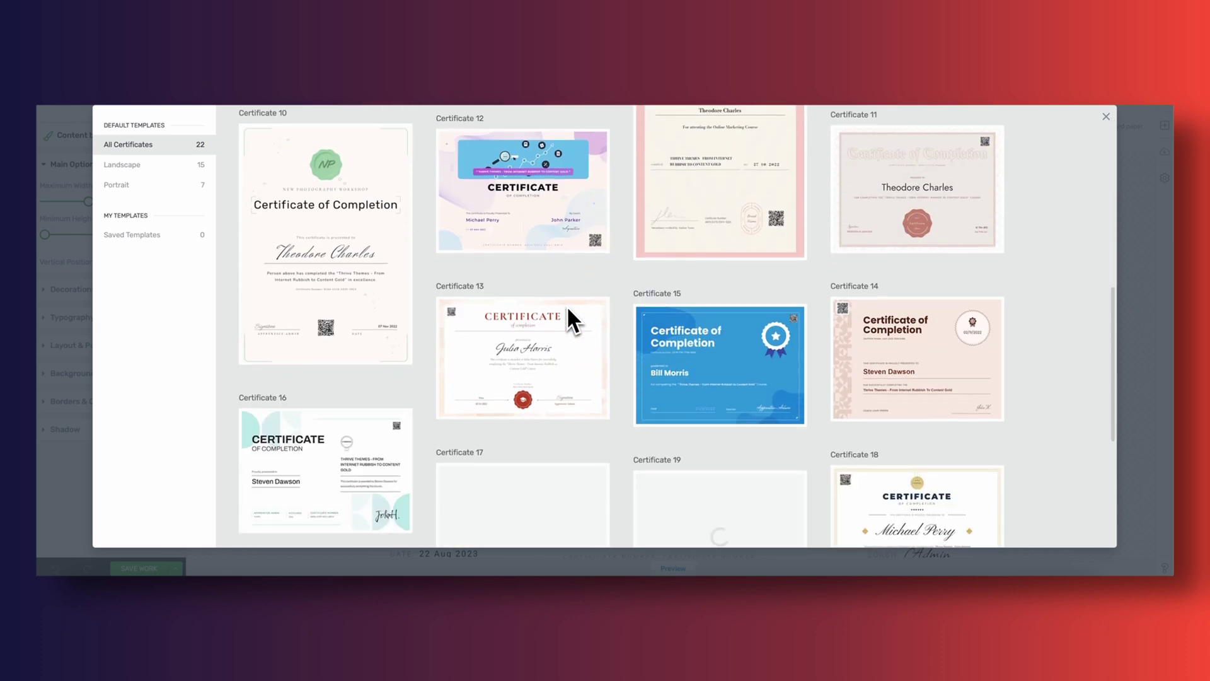
{"action": "scroll", "coordinate": [566, 305], "scroll_direction": "down", "scroll_amount": 5}
{"action": "scroll", "coordinate": [486, 391], "scroll_direction": "up", "scroll_amount": 1}
{"action": "left_click", "coordinate": [391, 403]}
{"action": "left_click", "coordinate": [1068, 530]}
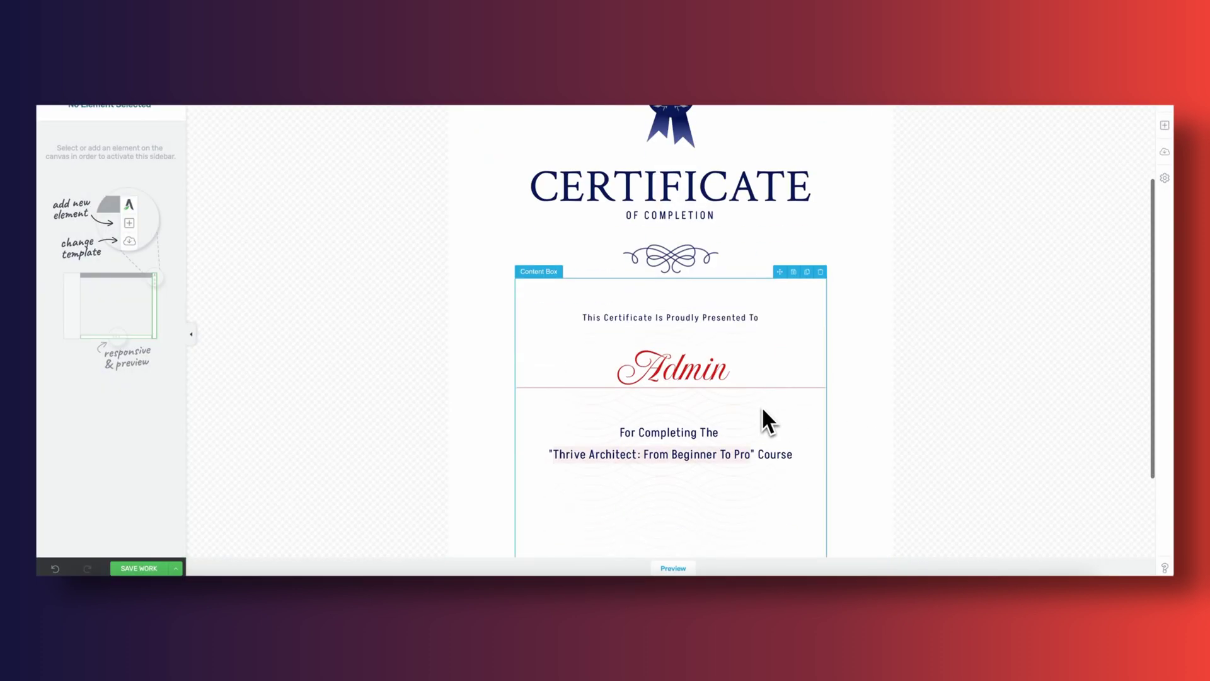